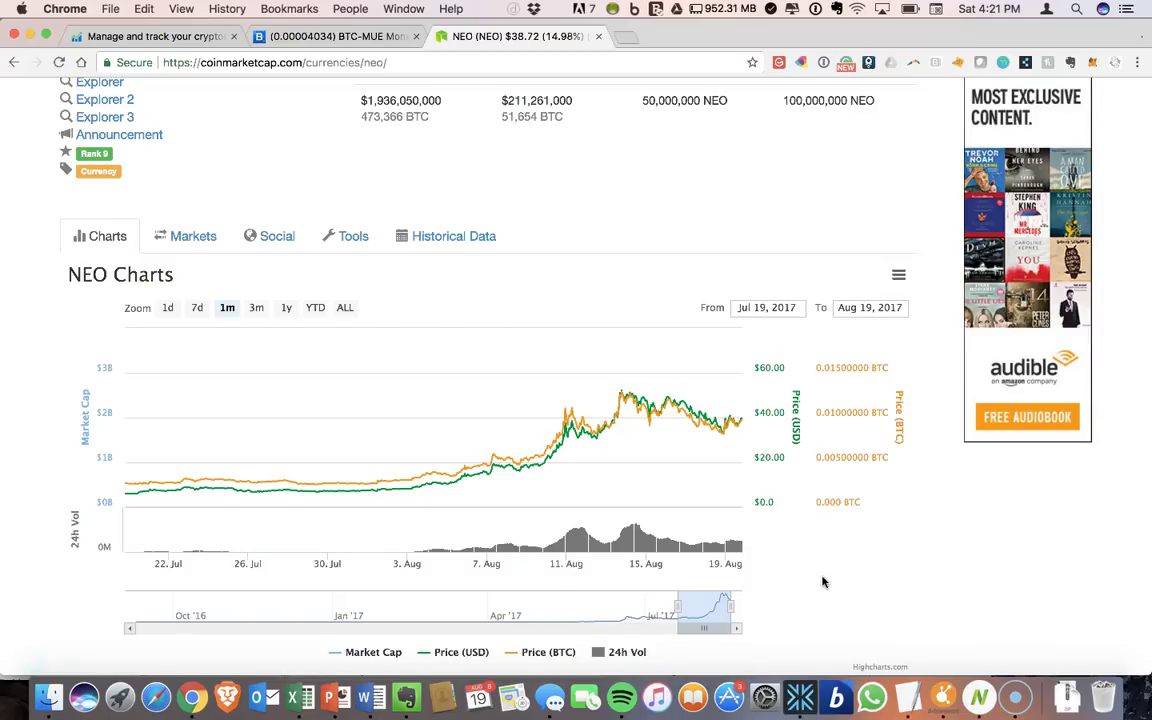
- Scroll the CoinMarketCap NEO page to bring the NEO Charts section into view
scroll(823, 582, "up", 2)
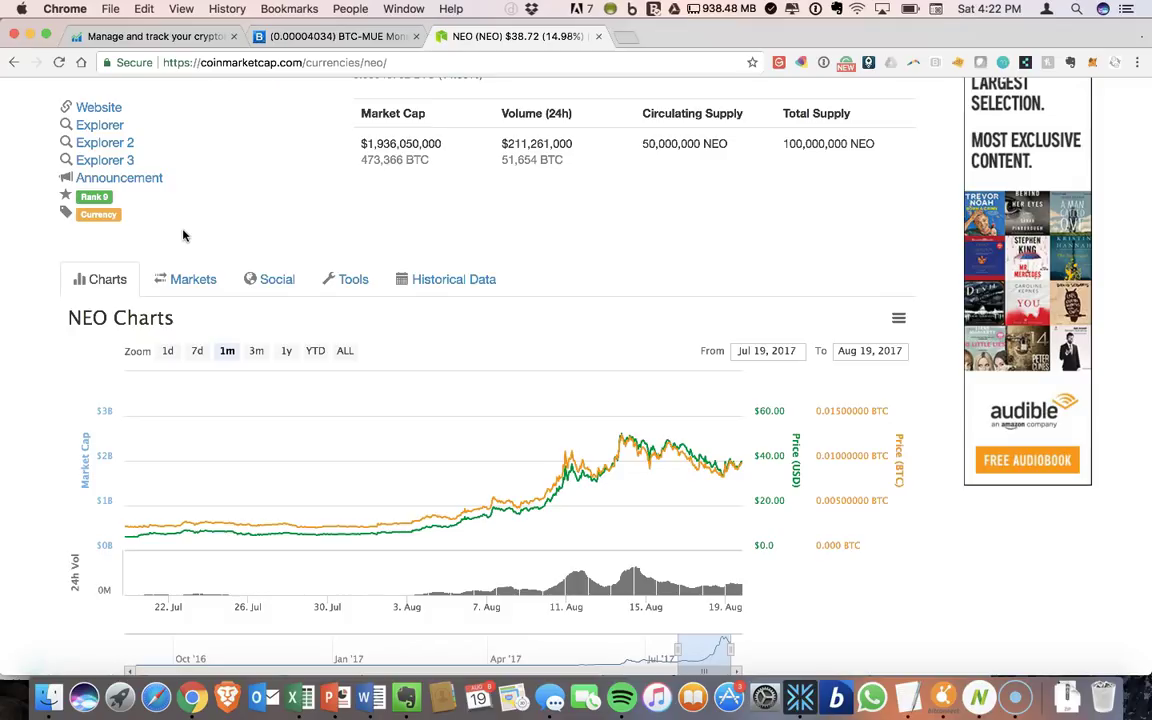
scroll(170, 288, "up", 3)
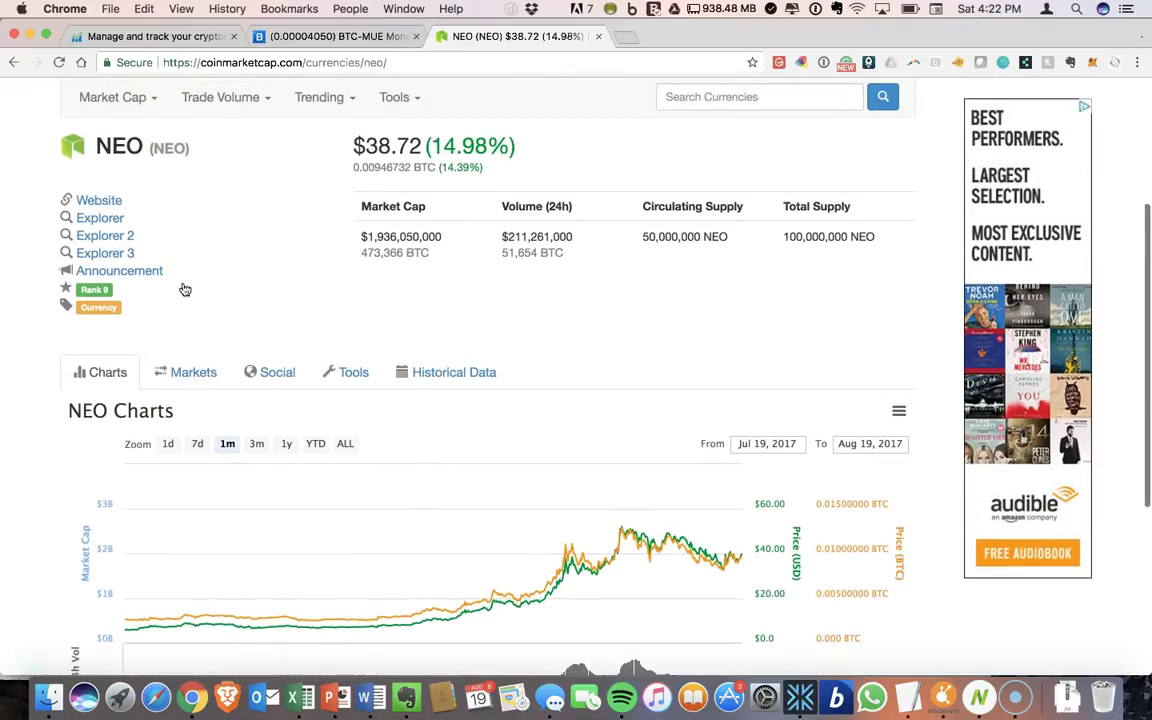
scroll(337, 458, "down", 1)
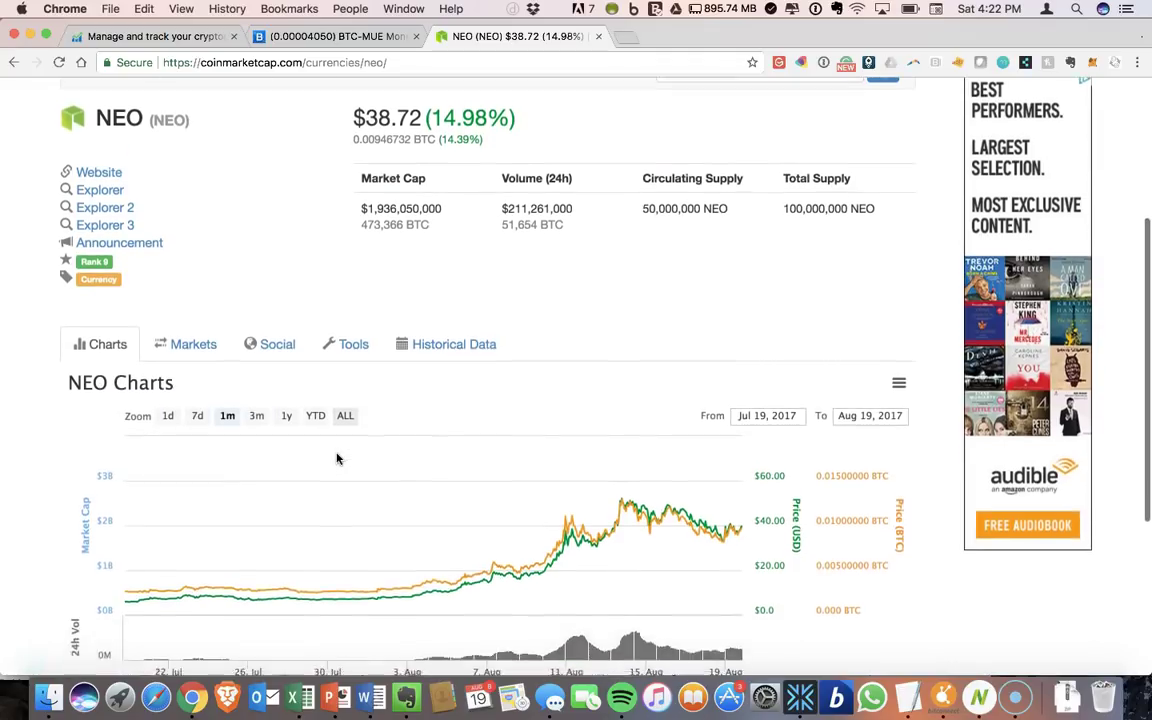
scroll(337, 458, "down", 1)
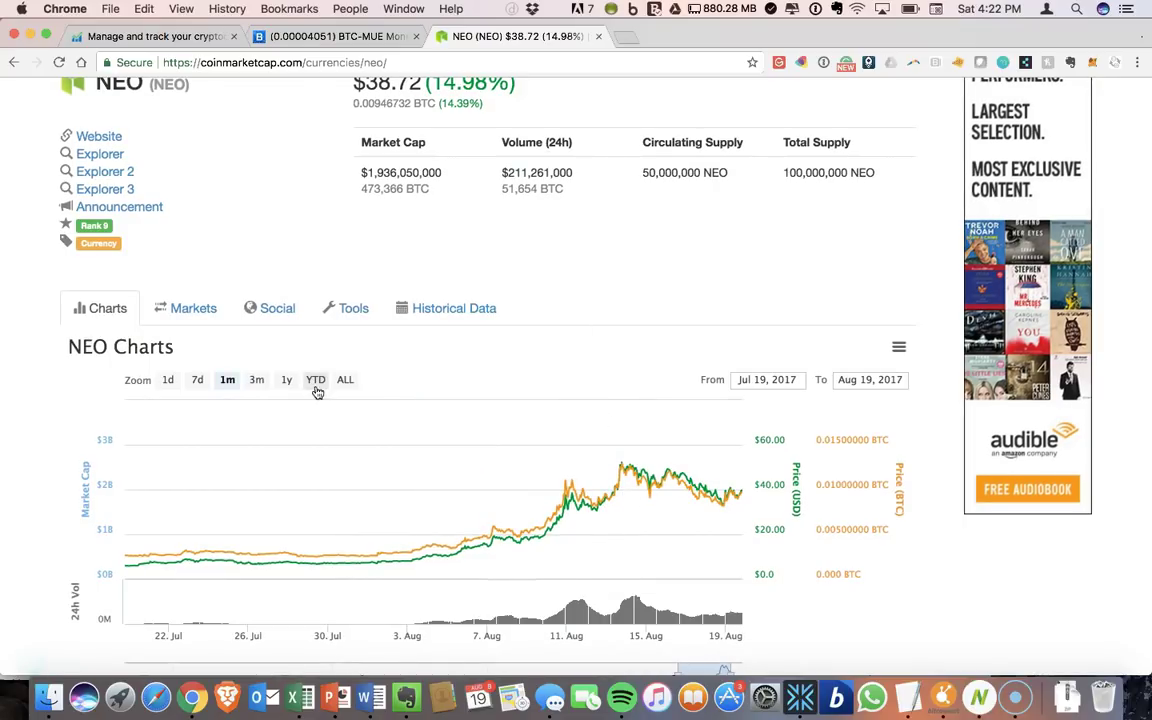
left_click(200, 383)
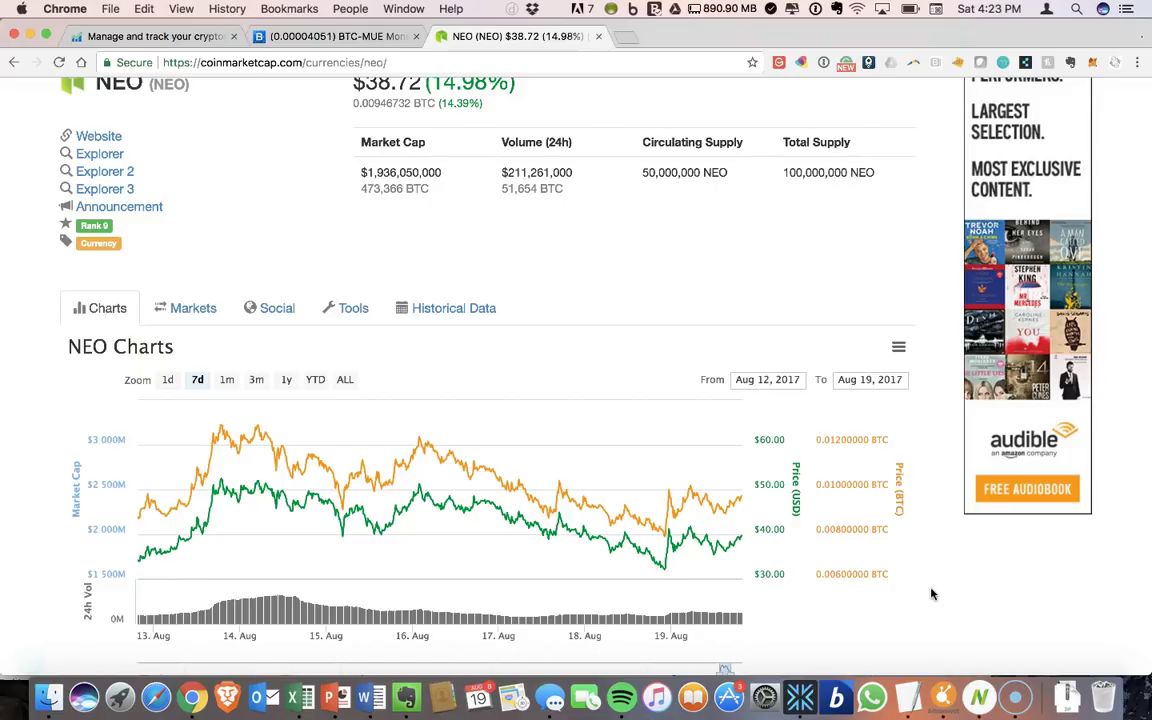
scroll(930, 594, "up", 1)
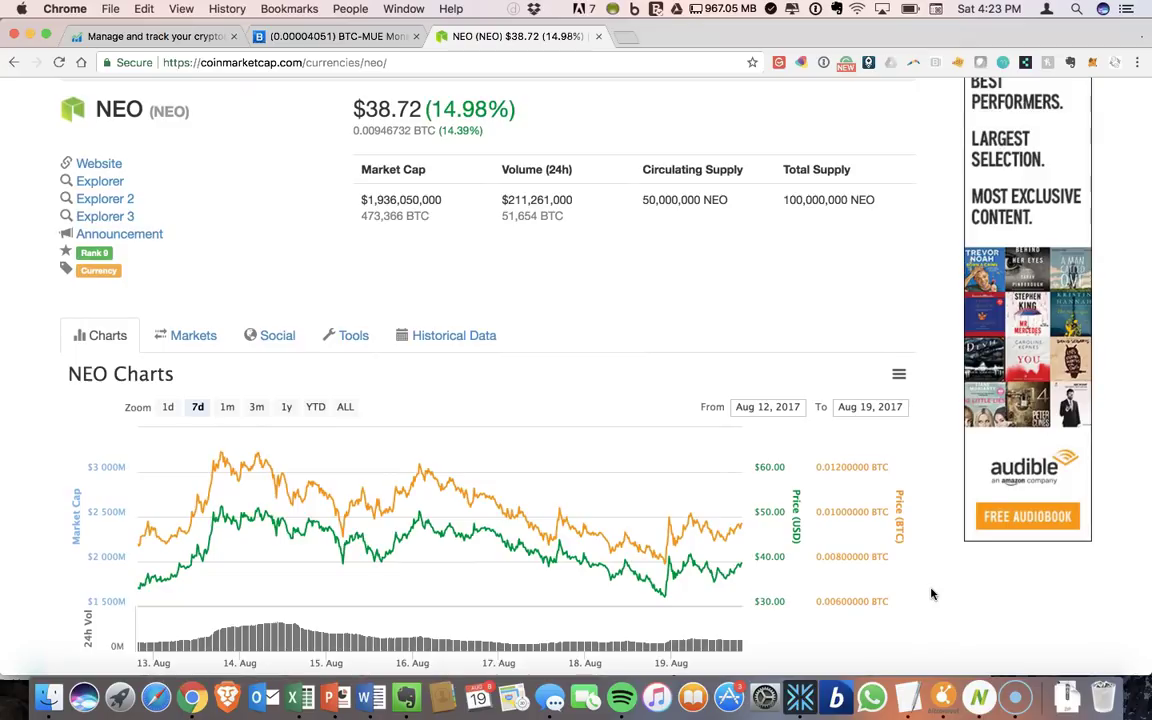
scroll(930, 594, "up", 2)
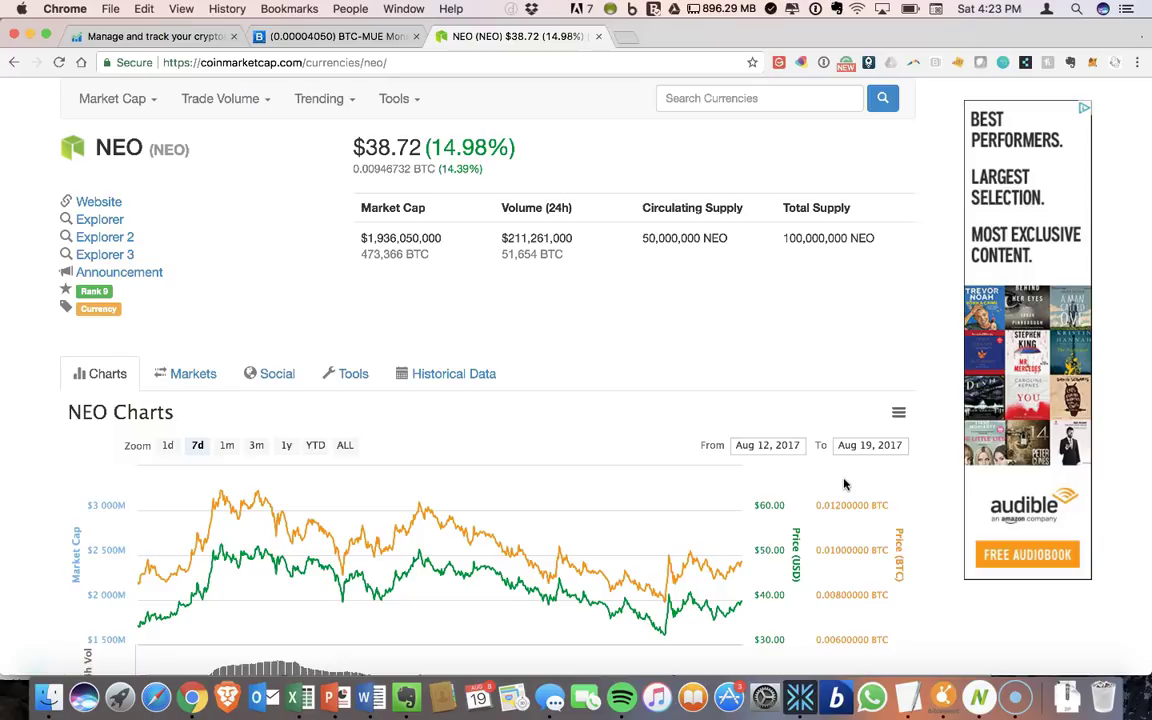
- Bring Neon Wallet forward and inspect the 6 NEO and 0.0014235 GAS balances
left_click(975, 690)
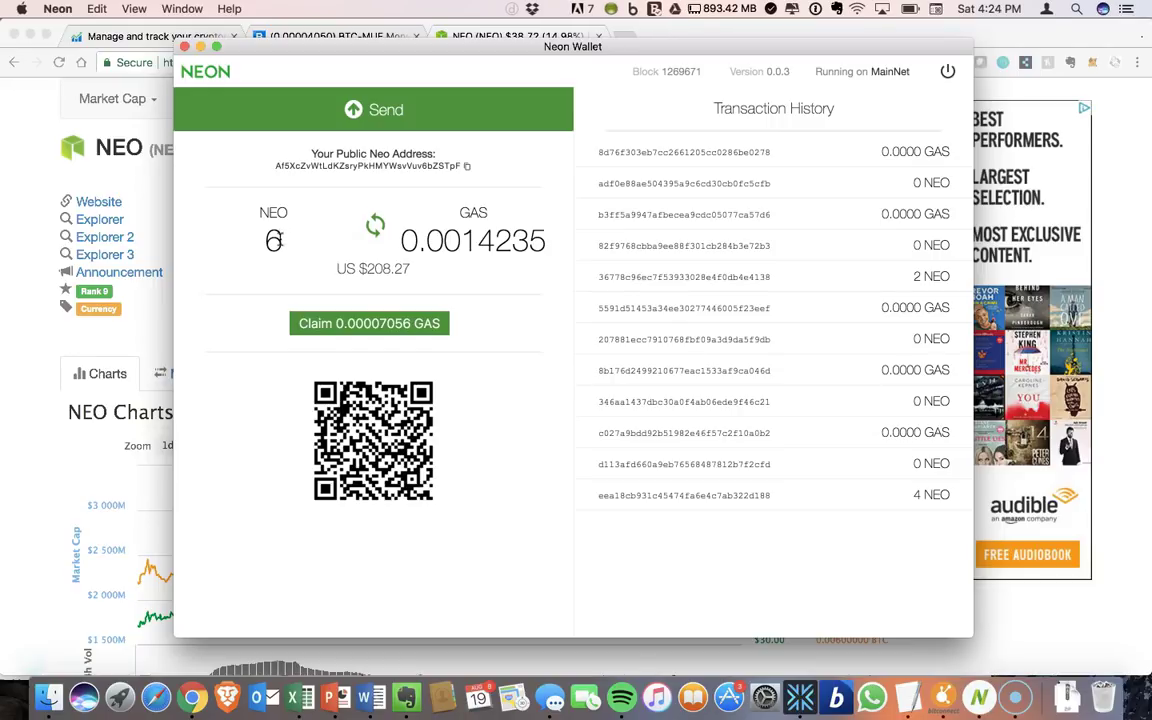
double_click(276, 240)
left_click(264, 285)
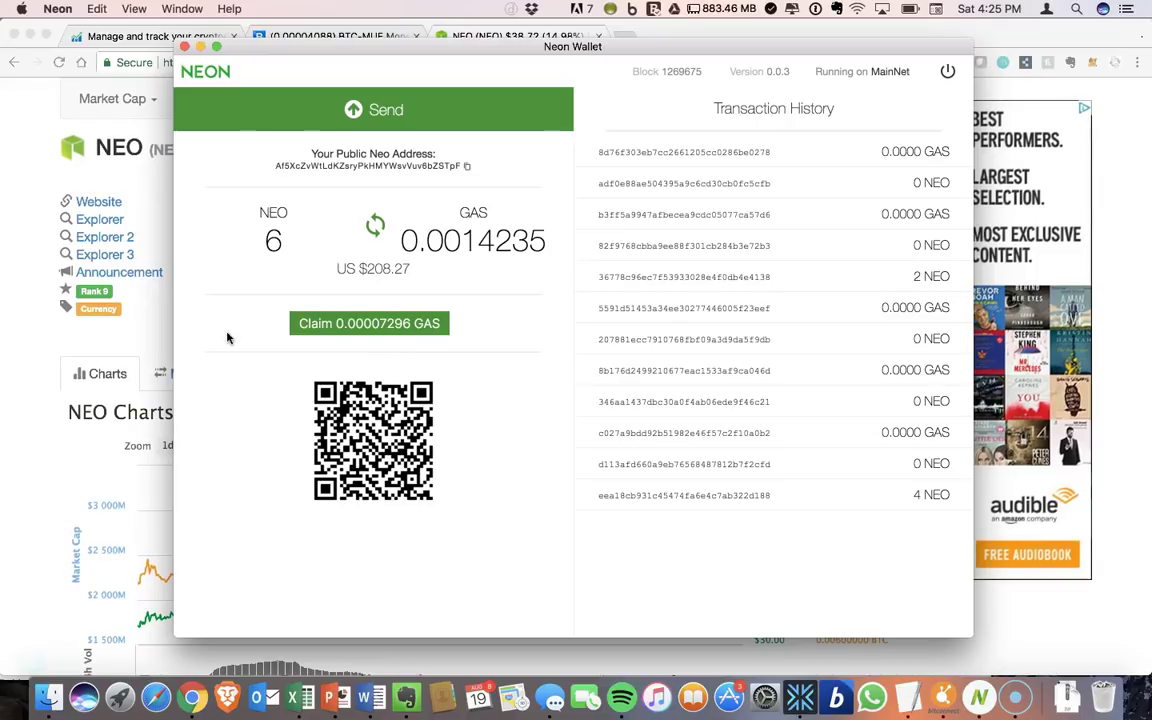
- Return to Chrome and open the CryptoCurrency Market Capitalizations ranking
left_click(141, 326)
scroll(141, 326, "up", 3)
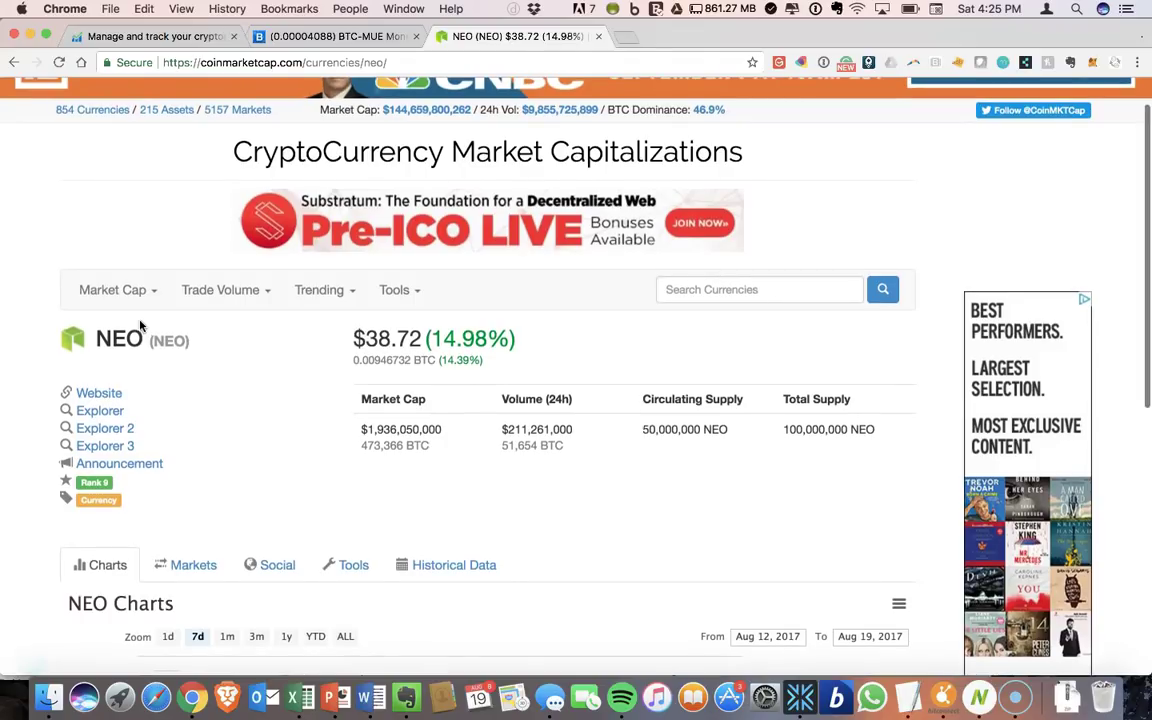
left_click(373, 150)
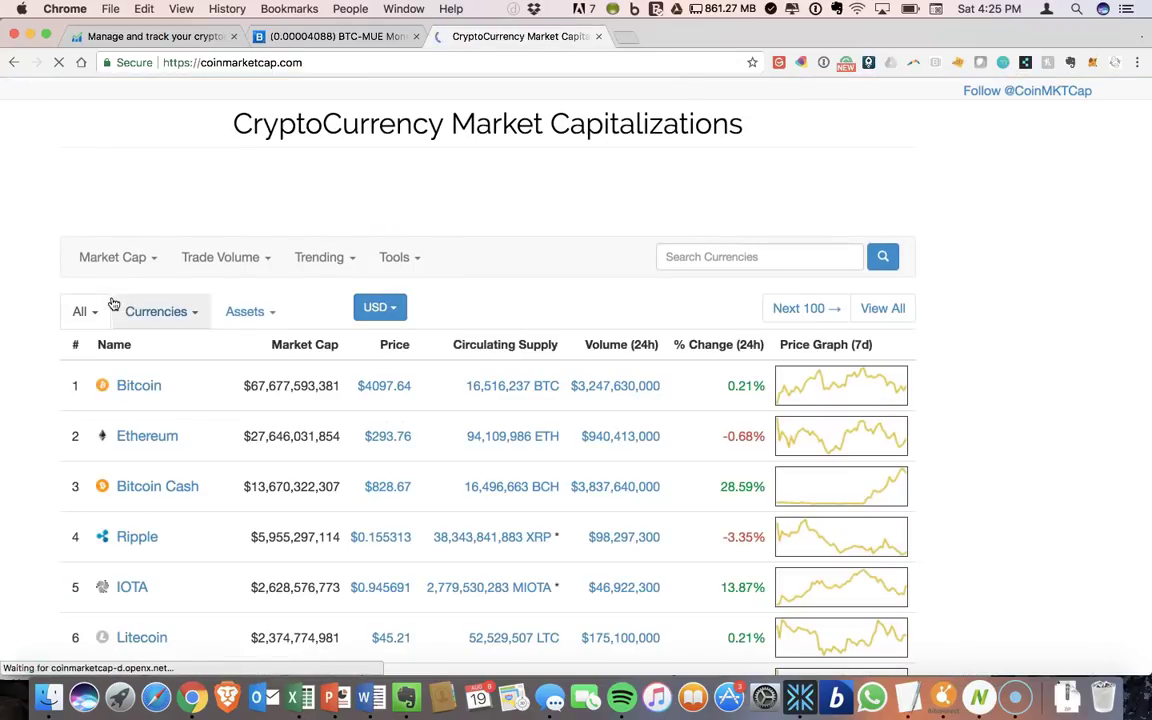
- Scroll the ranking down to Gas at rank 61, priced $31.73
scroll(55, 291, "down", 2)
scroll(55, 291, "down", 5)
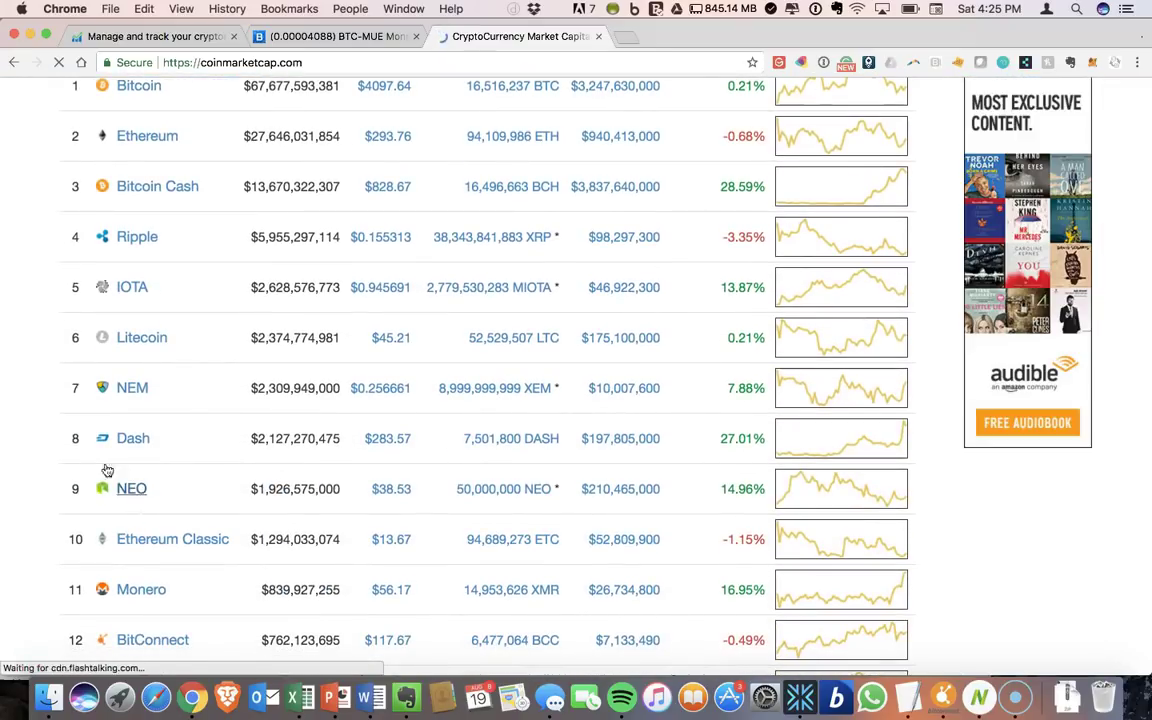
scroll(82, 395, "down", 6)
scroll(82, 395, "down", 8)
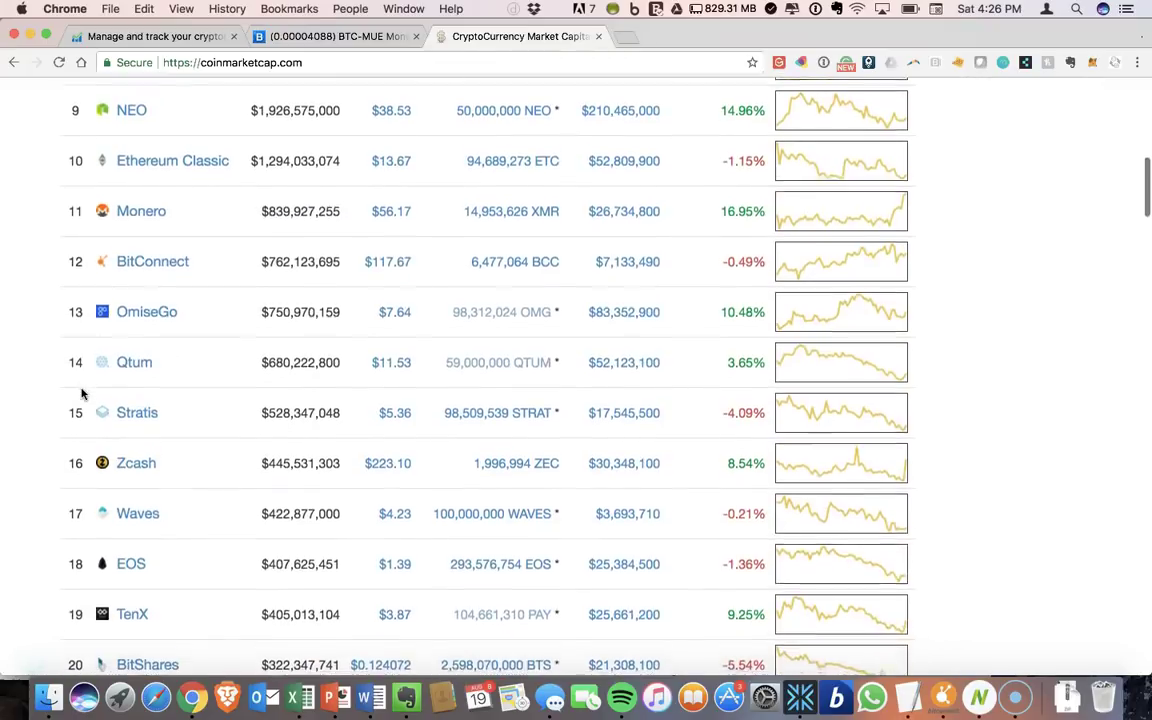
scroll(82, 394, "down", 6)
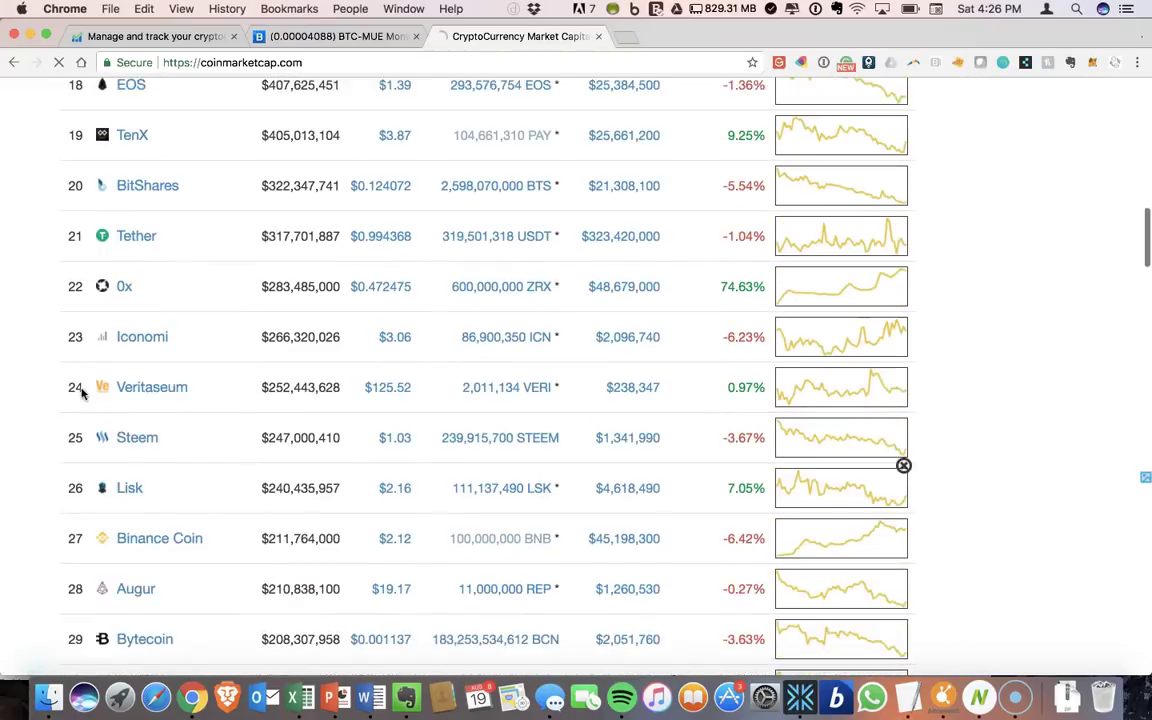
scroll(82, 394, "down", 7)
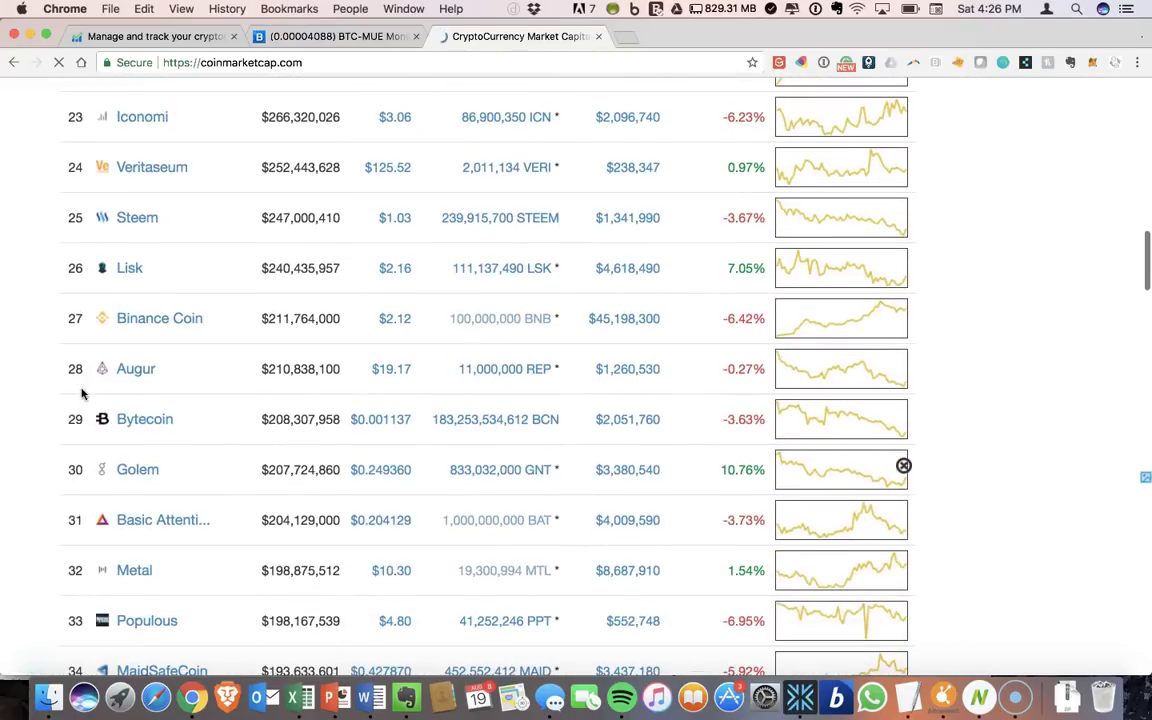
scroll(82, 395, "down", 5)
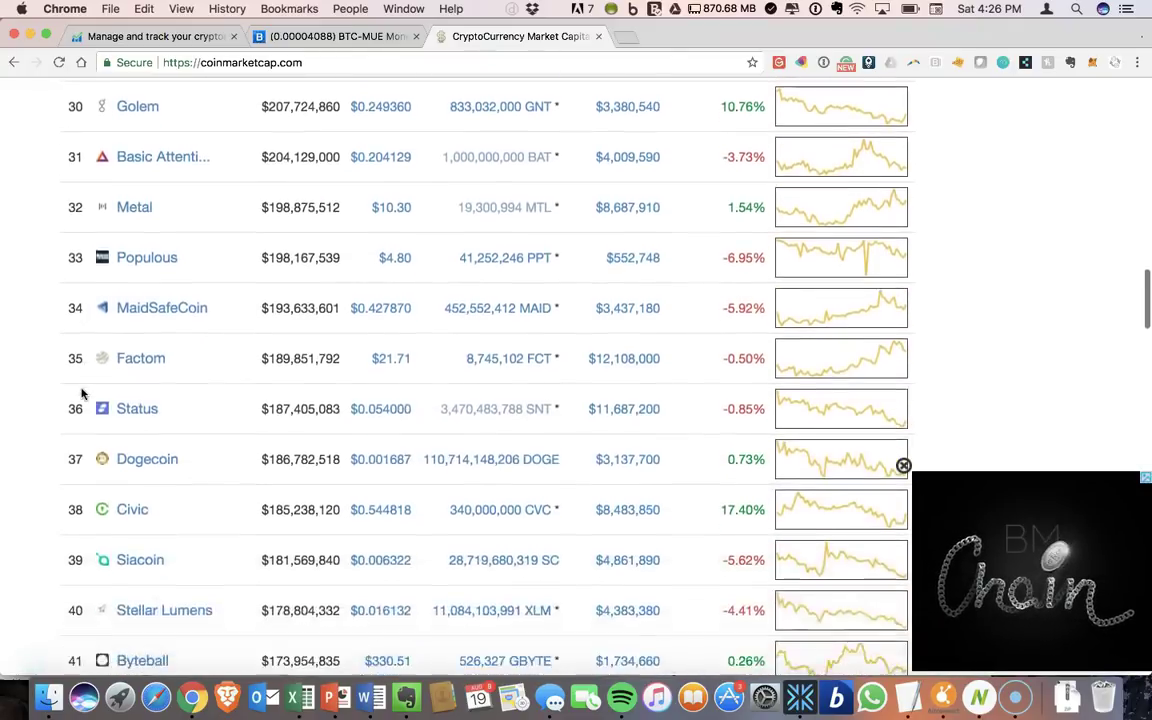
scroll(82, 394, "down", 10)
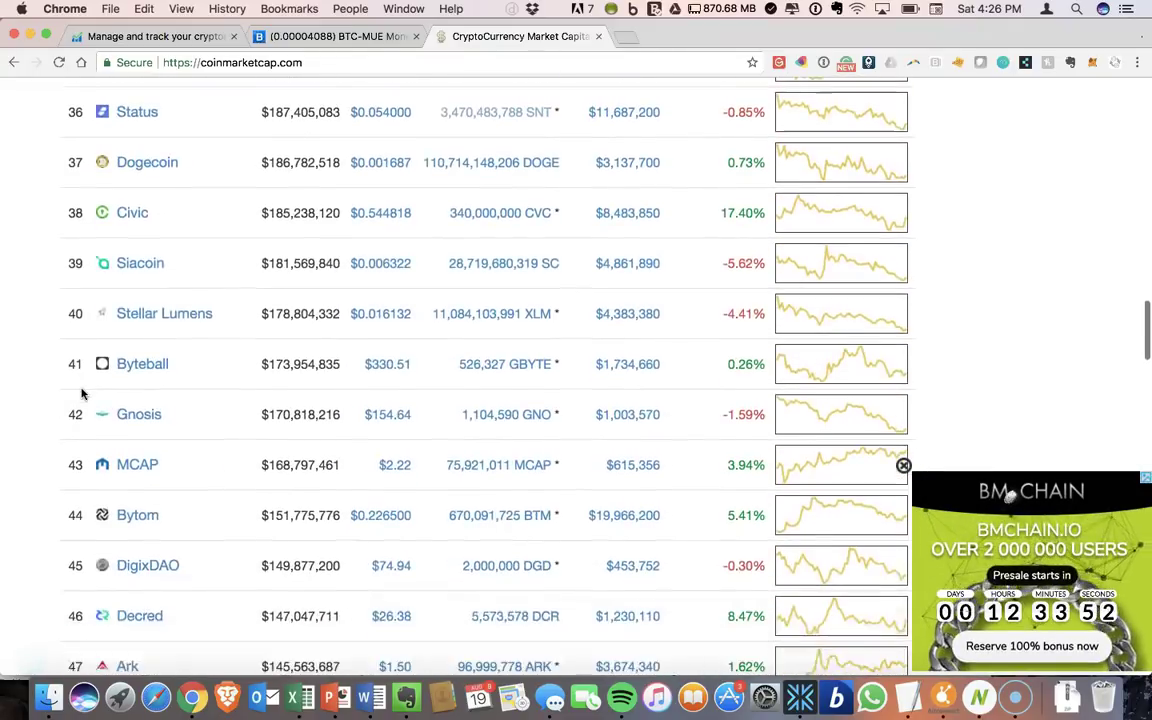
scroll(82, 394, "down", 10)
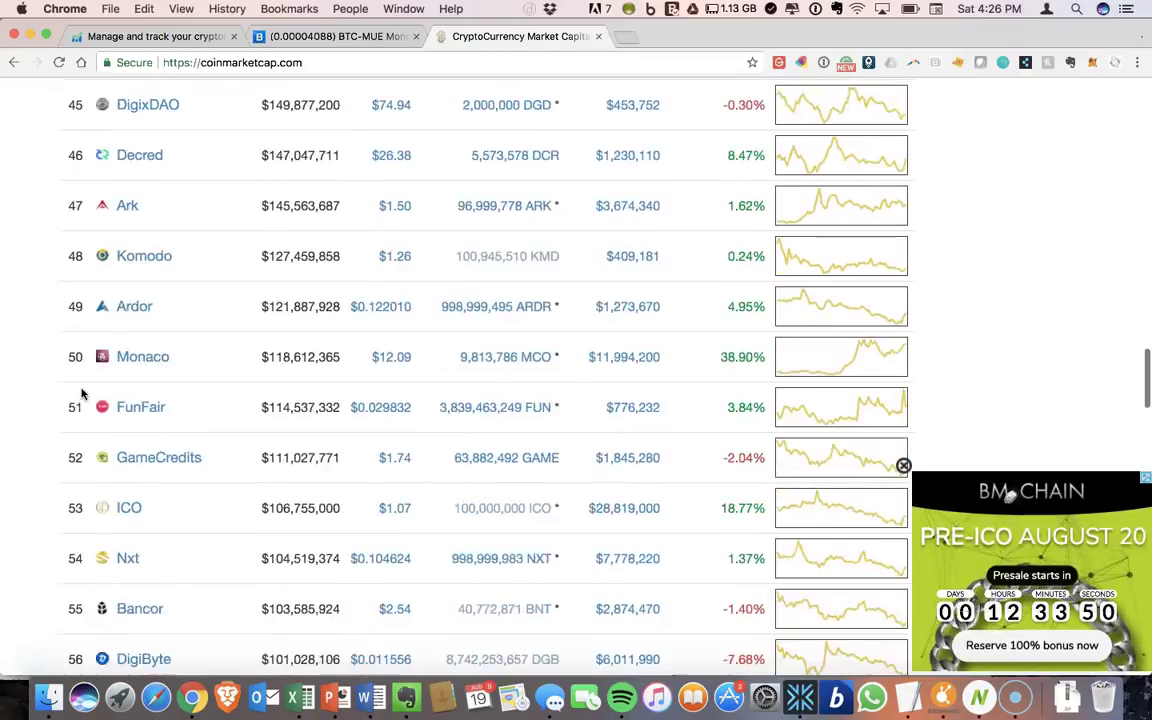
scroll(82, 394, "down", 1)
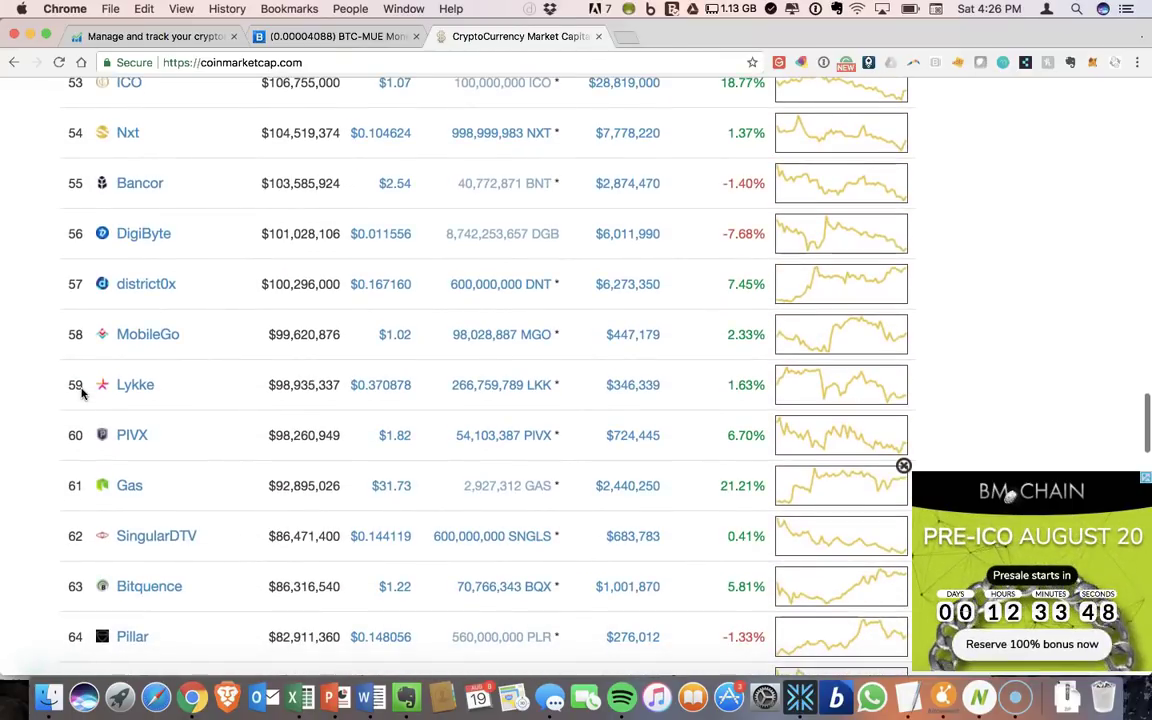
scroll(85, 430, "down", 1)
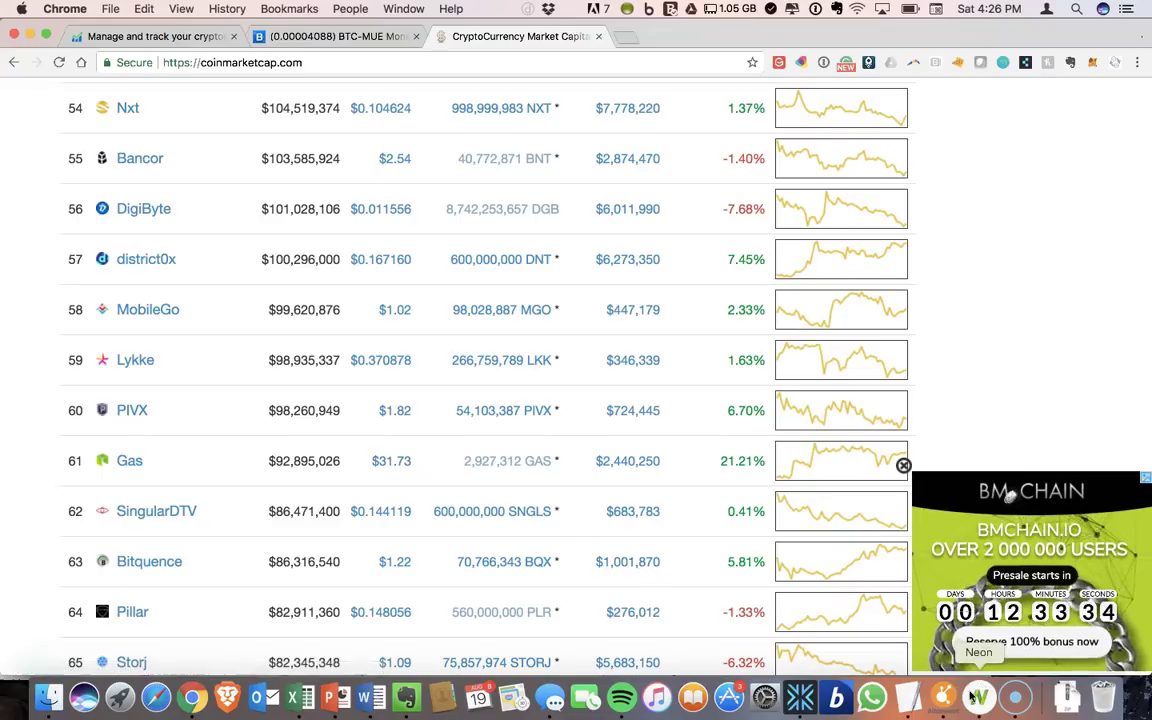
- Switch to Neon Wallet and inspect the zero-GAS rows in the transaction history
key("super+Tab")
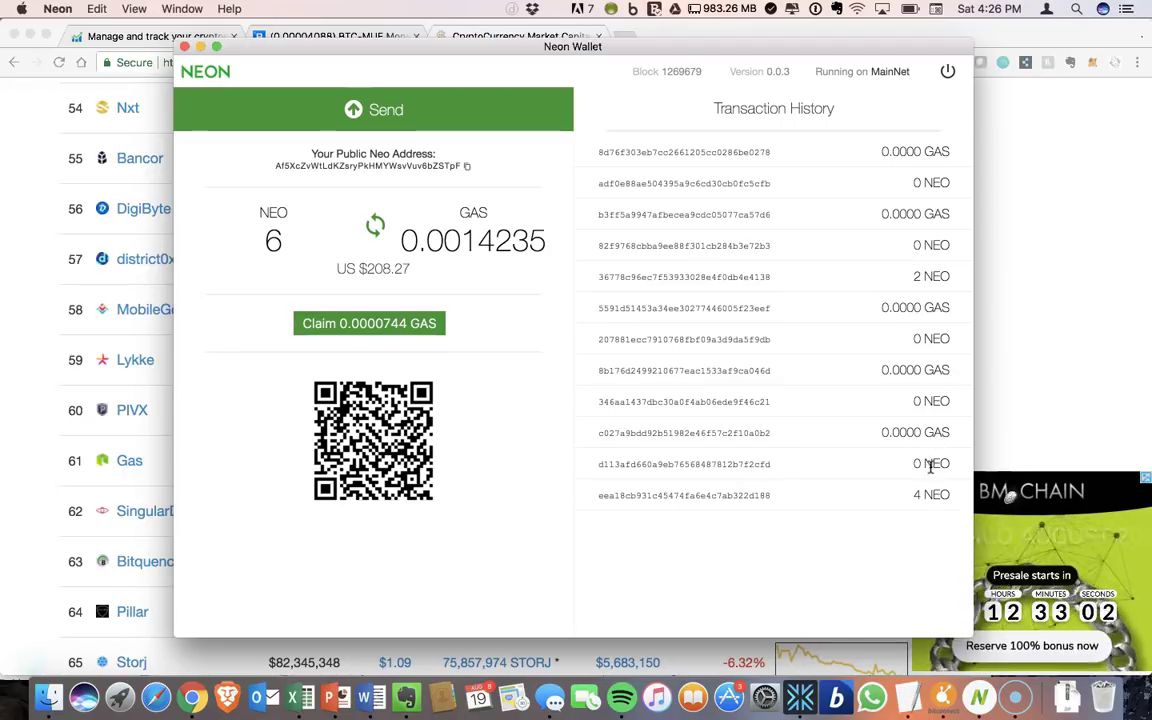
left_click_drag(930, 466, 841, 430)
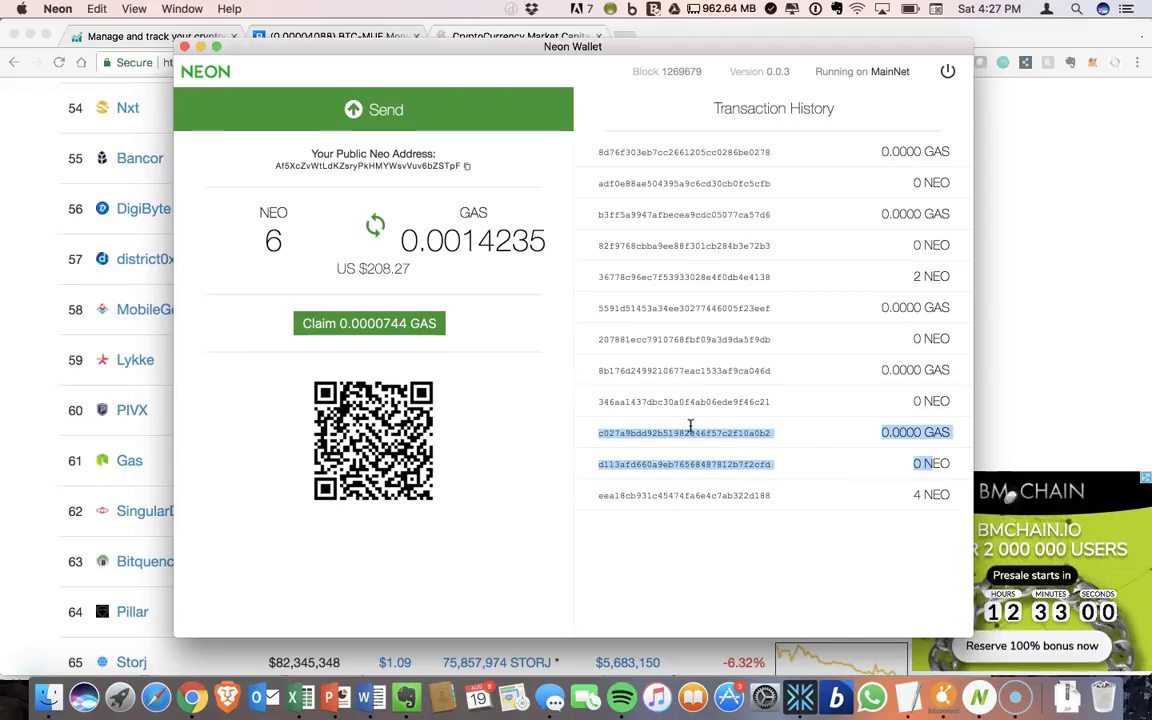
left_click(843, 472)
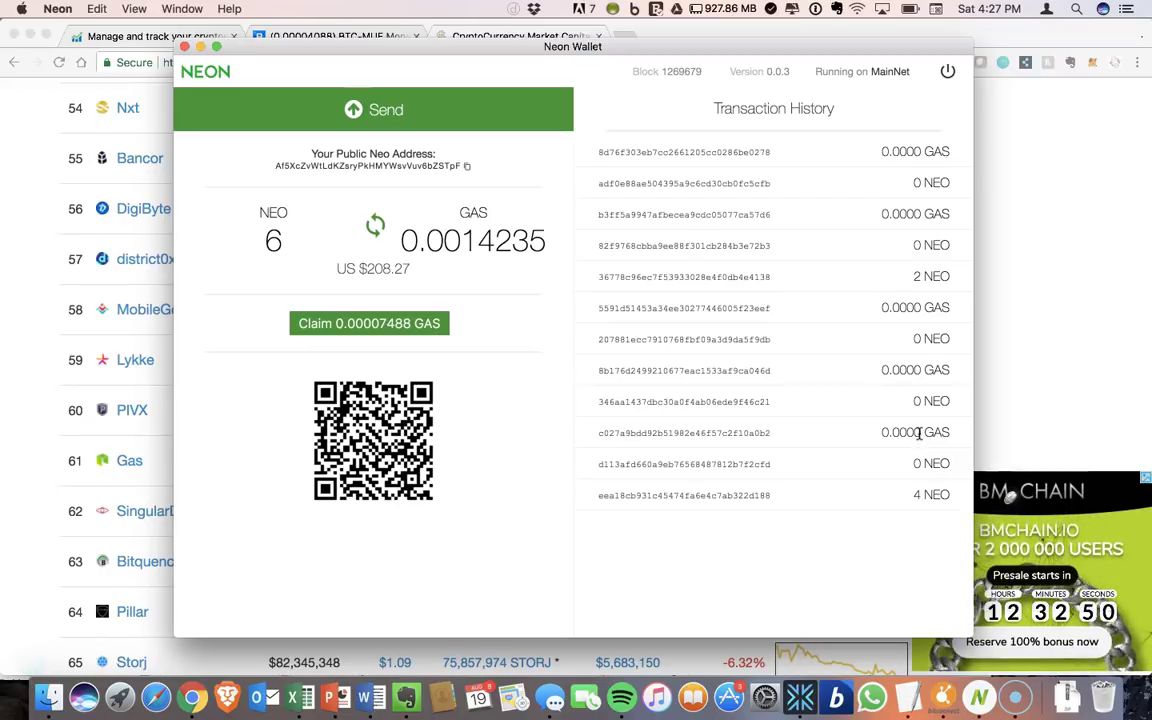
double_click(918, 432)
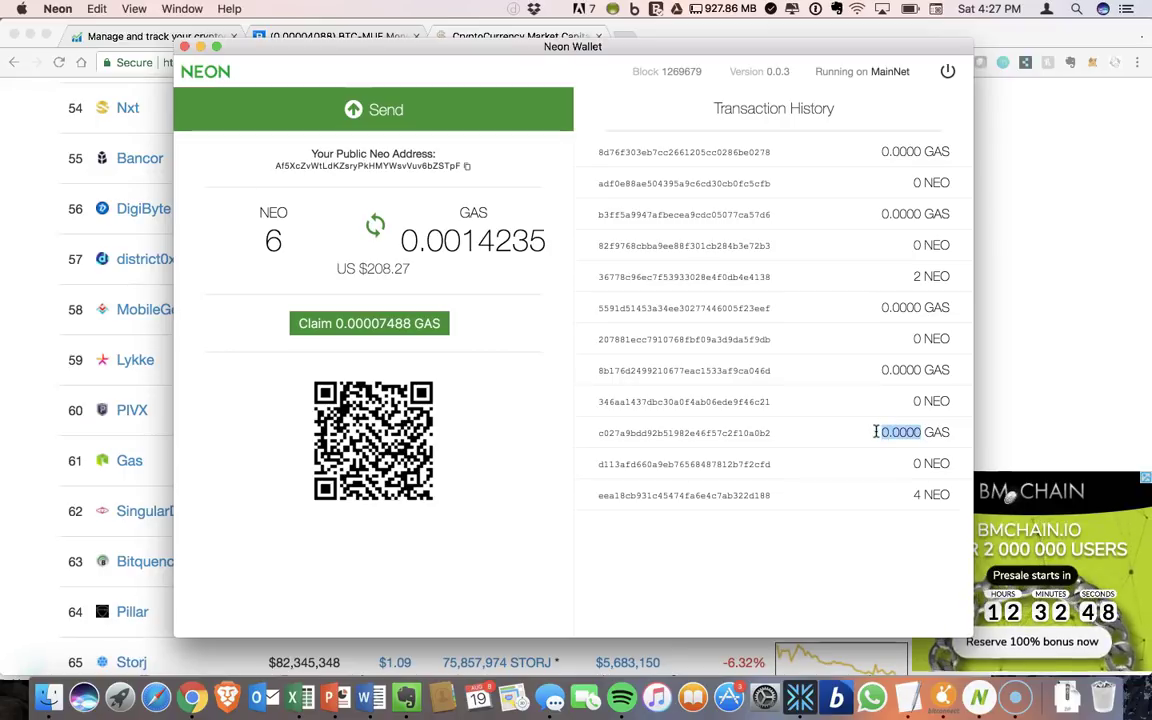
left_click(521, 335)
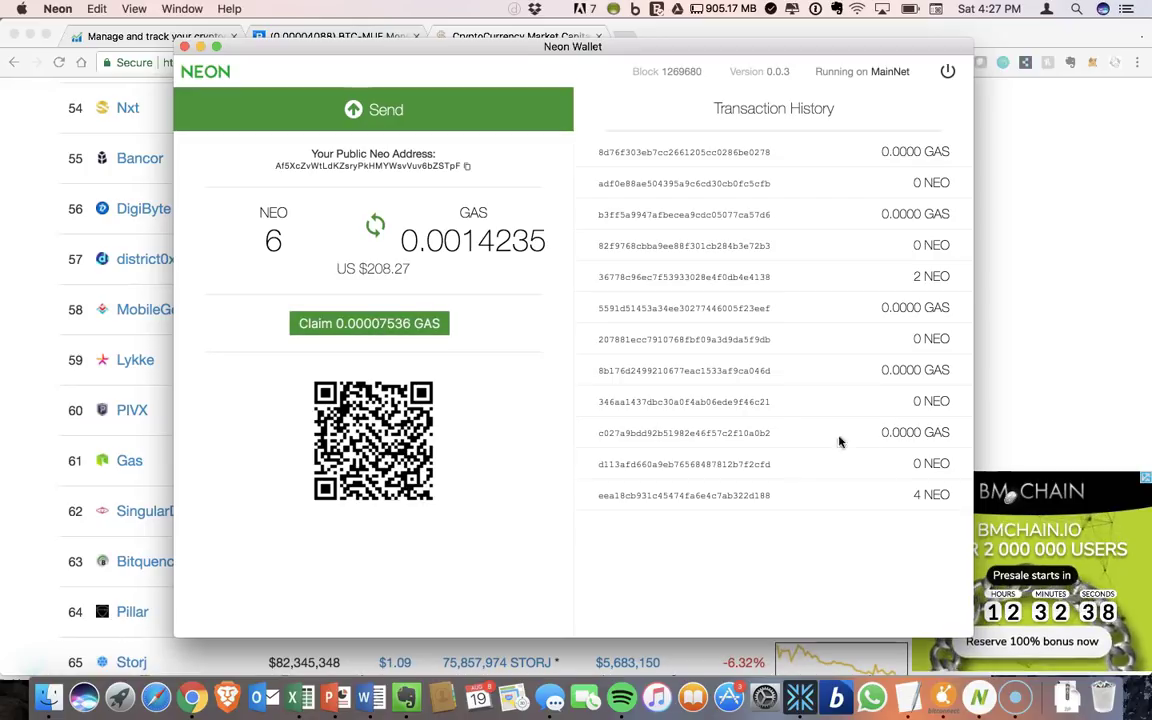
left_click_drag(960, 433, 643, 436)
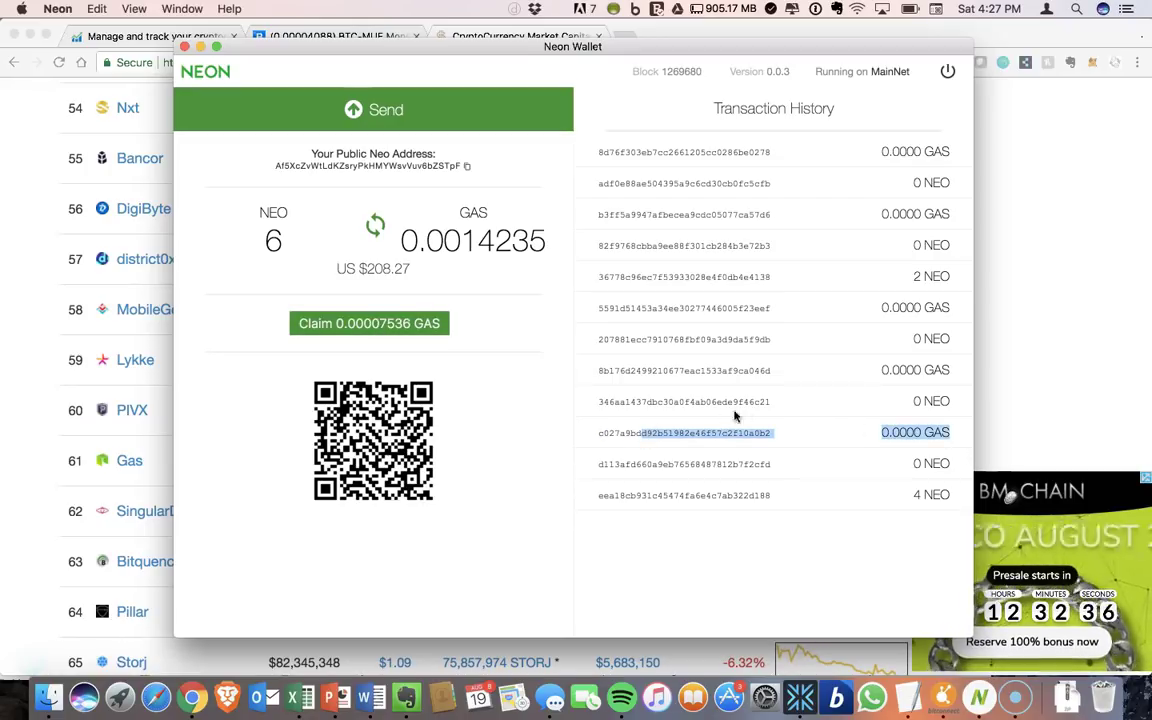
left_click_drag(935, 370, 930, 333)
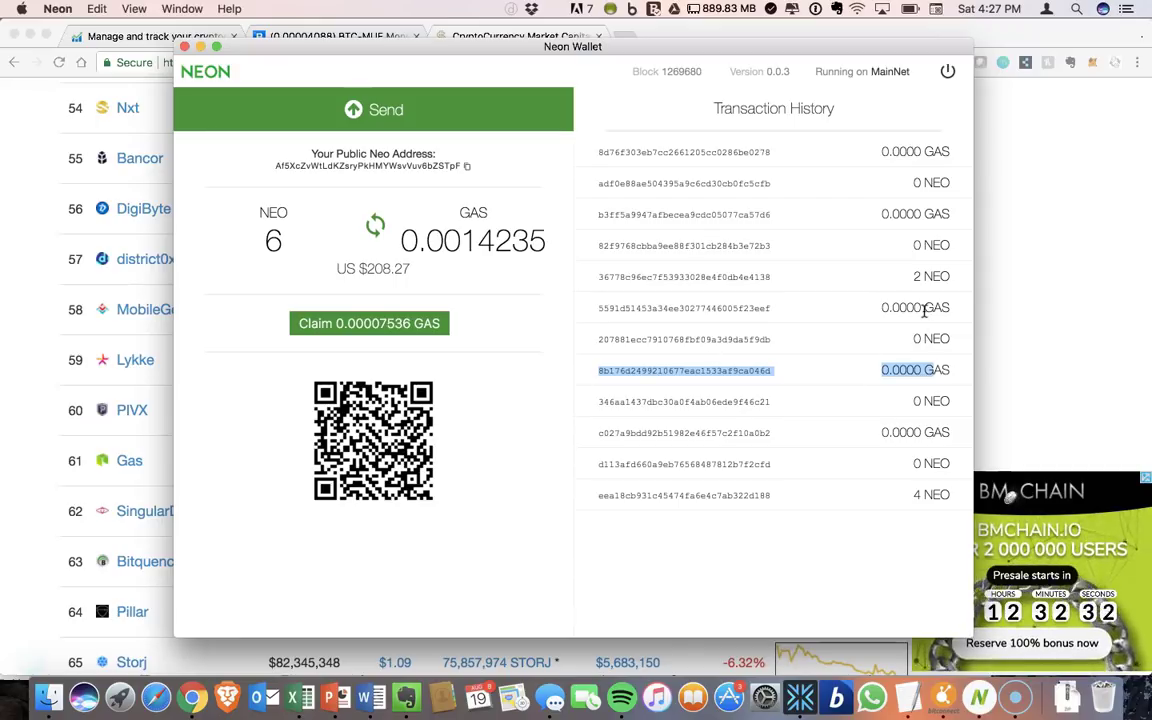
left_click(914, 213)
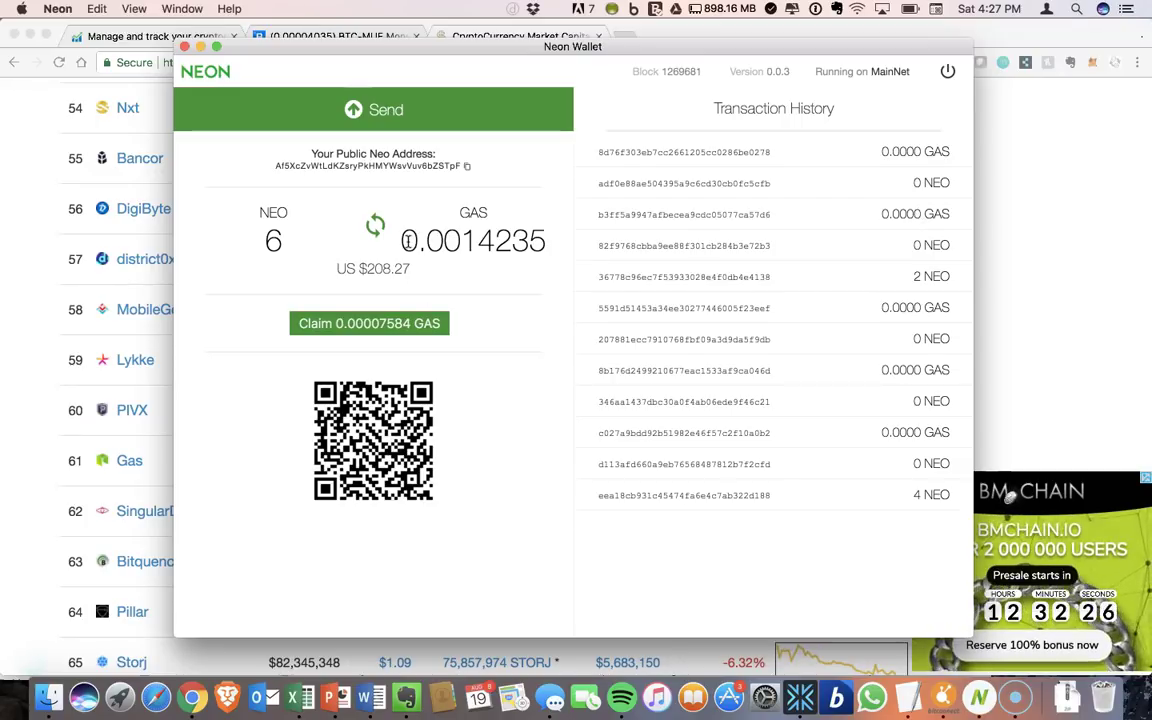
- Check the 0.0014235 GAS balance and claim the available unclaimed GAS
left_click_drag(401, 241, 548, 240)
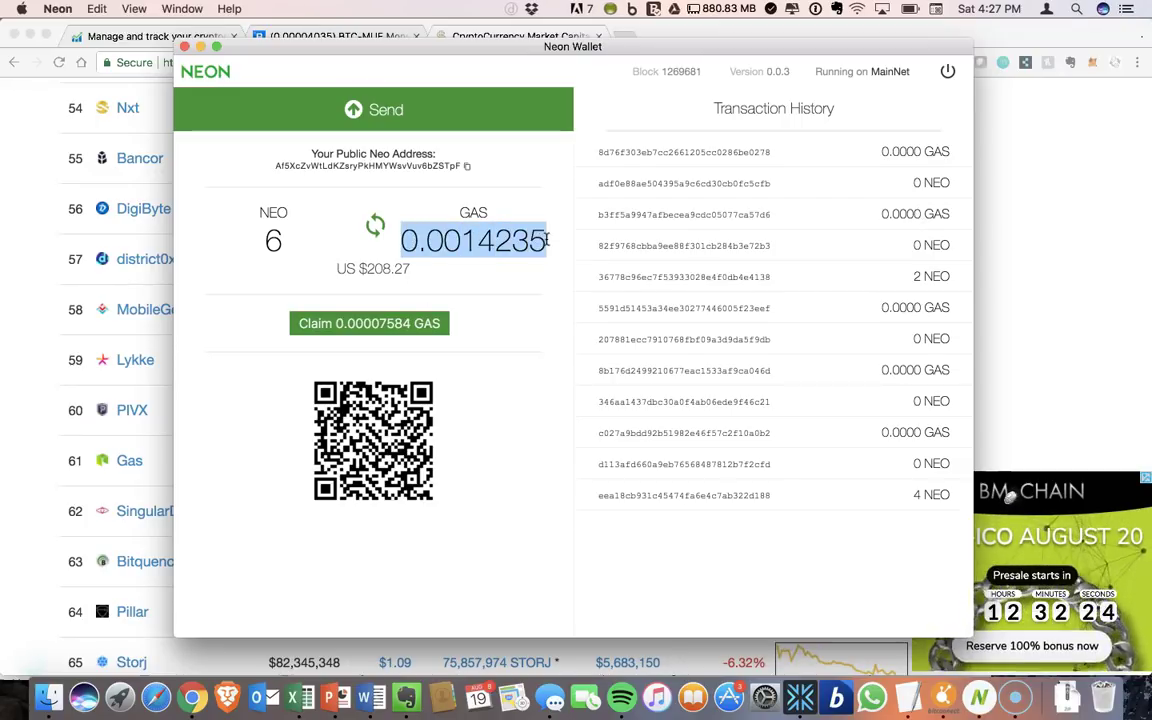
left_click(548, 240)
left_click_drag(415, 188, 541, 241)
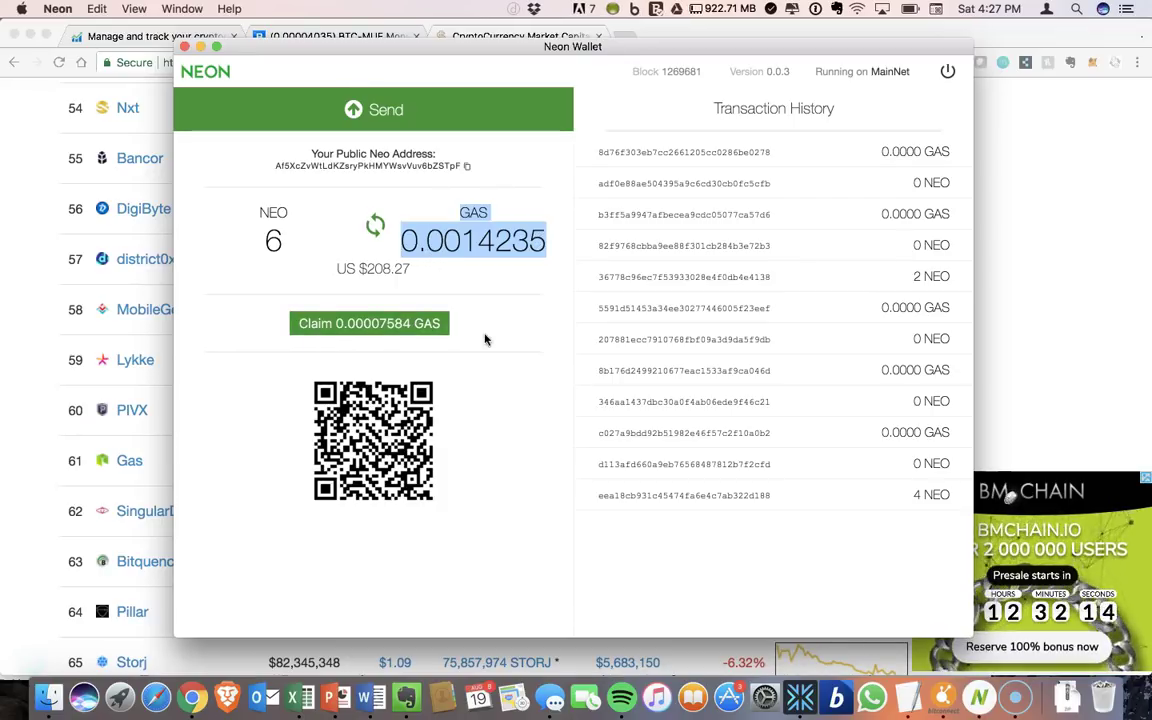
left_click(420, 324)
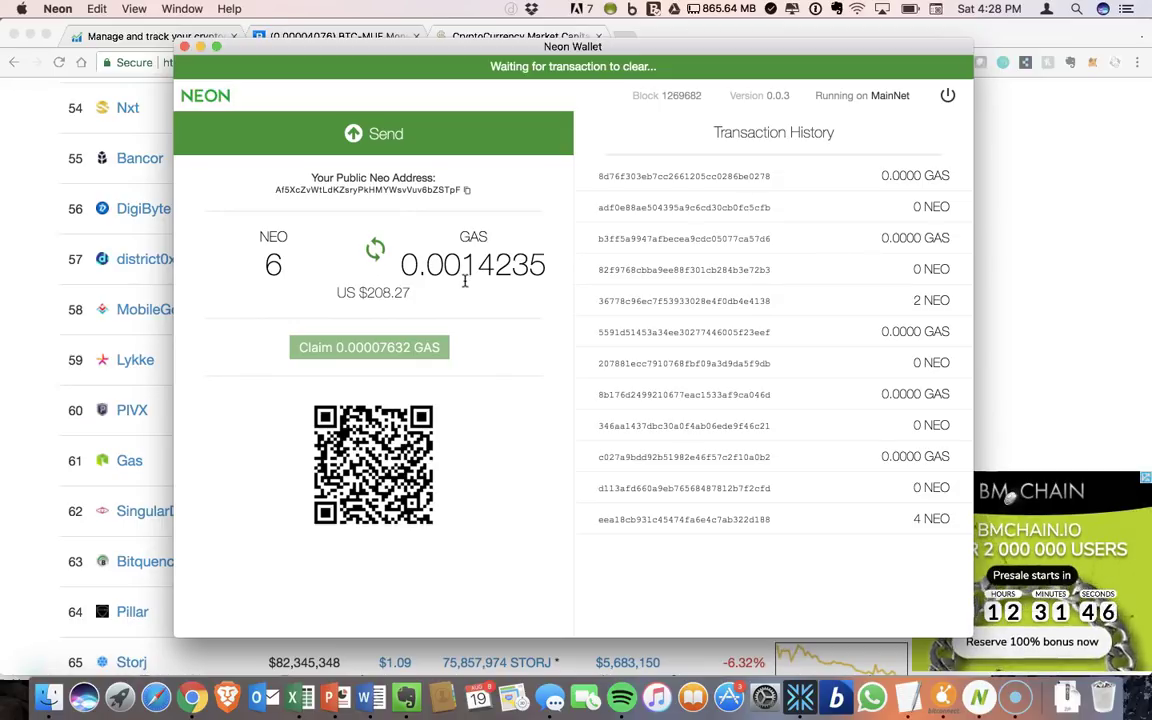
- Verify the GAS balance reads 0.0015003 and a new GAS transaction tops the history
left_click(33, 667)
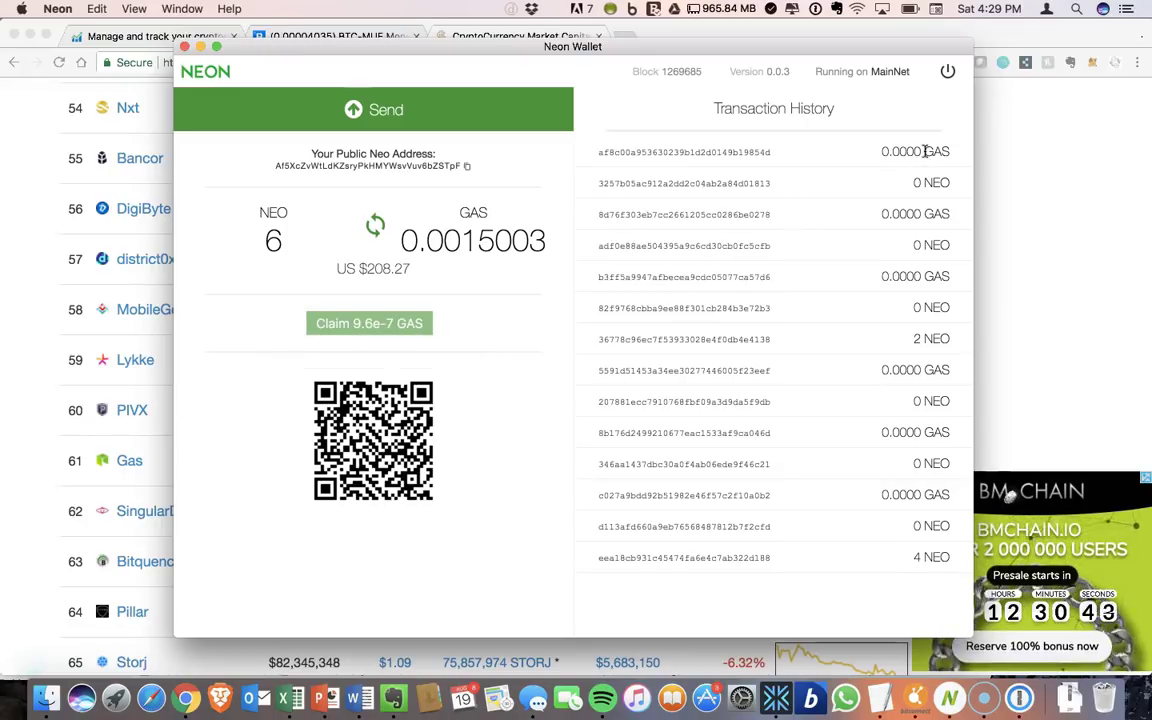
left_click_drag(945, 151, 879, 151)
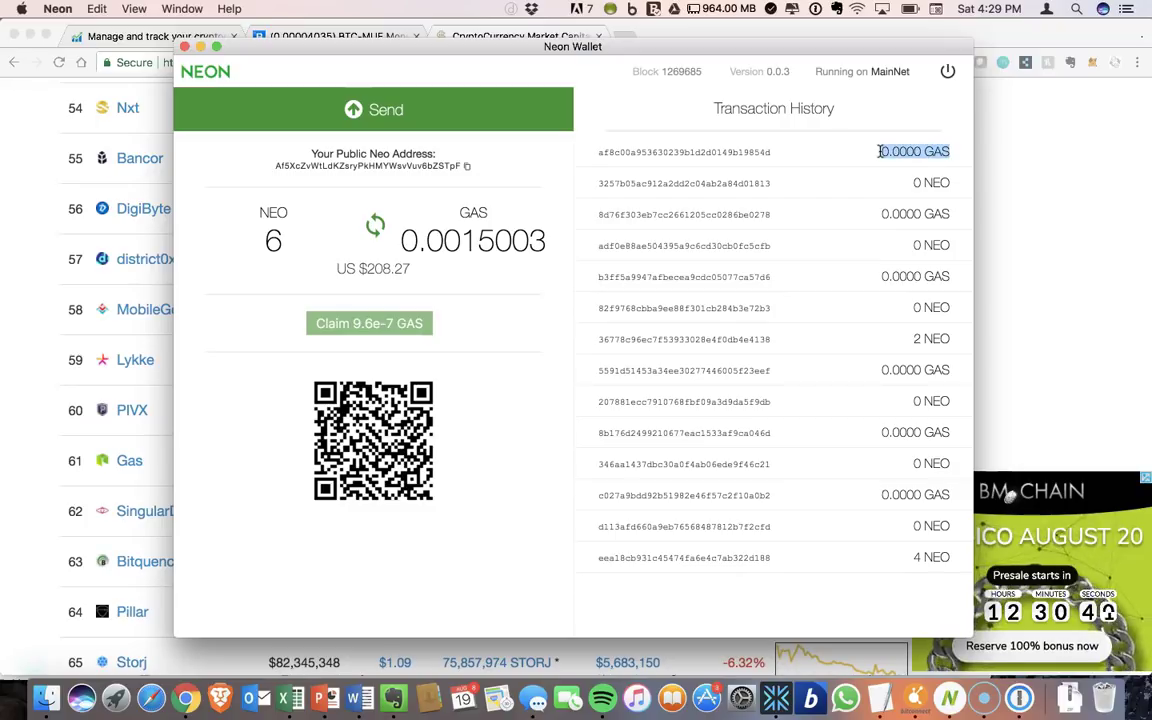
left_click(412, 240)
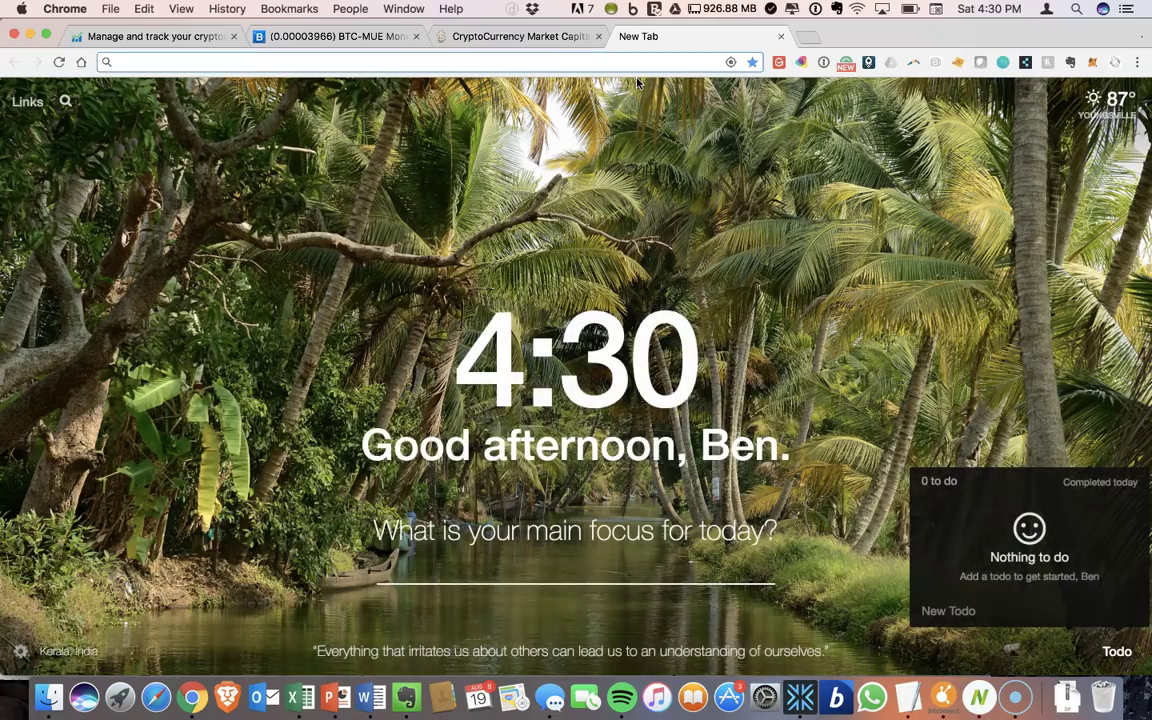
- Search neoexplorer.co for the wallet's public address copied from Neon Wallet
type("https://neoexplorer.co")
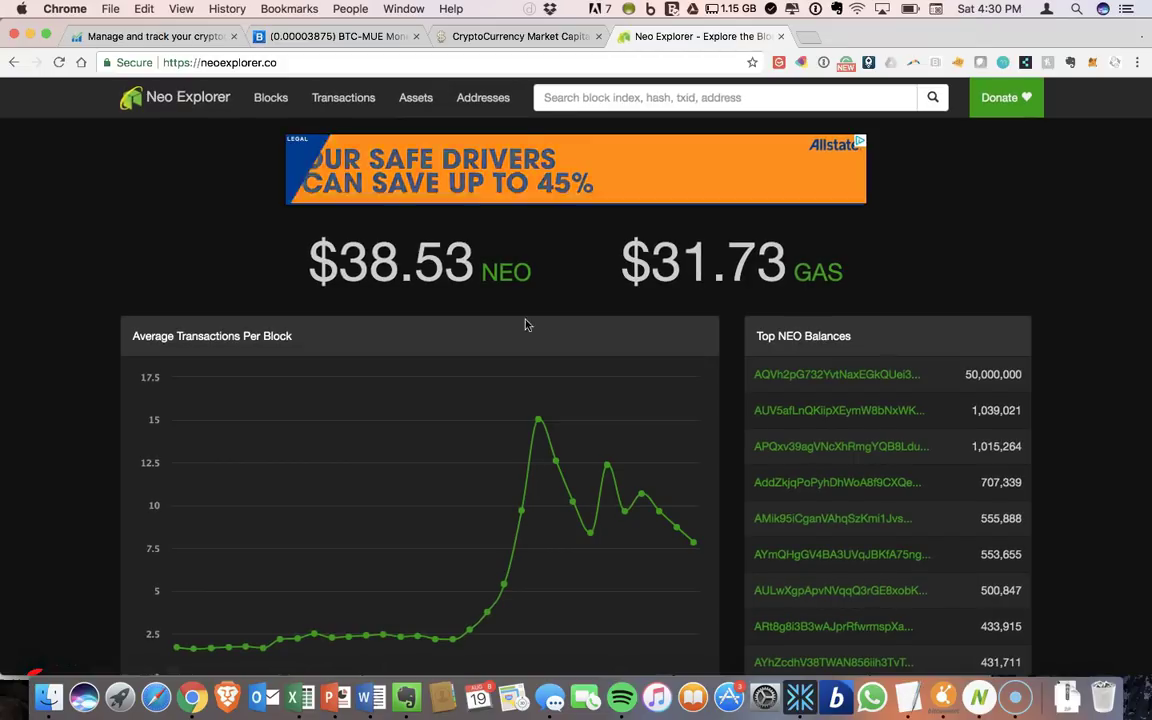
left_click(975, 698)
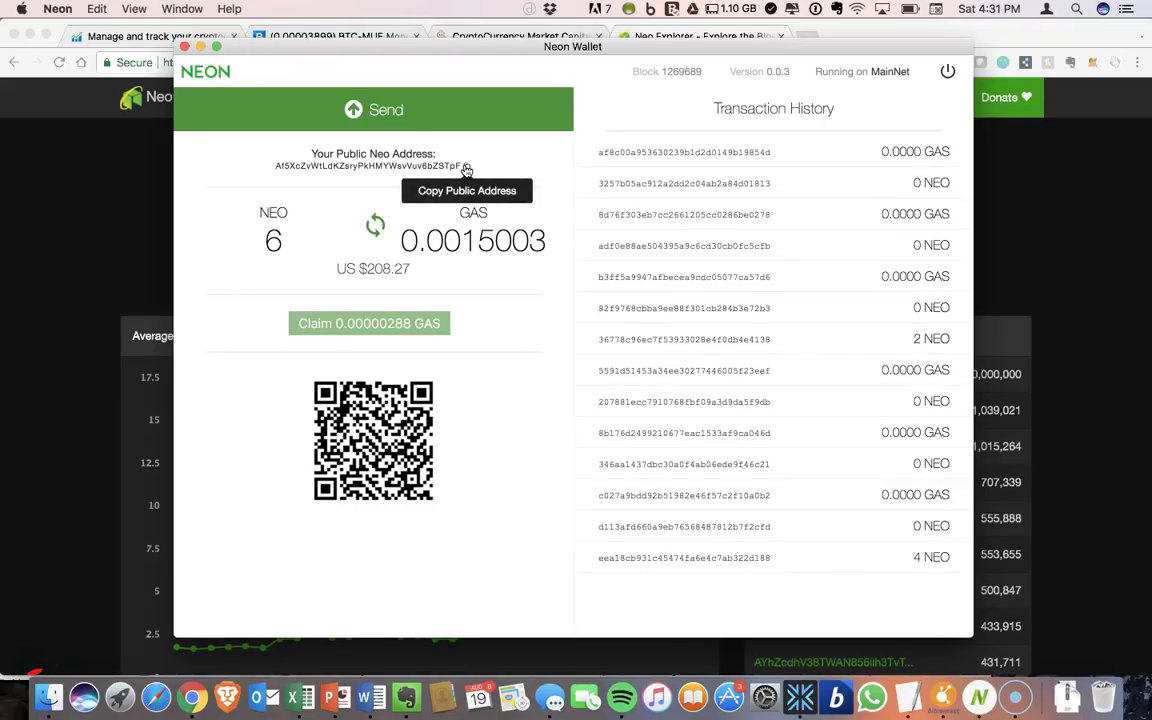
left_click(116, 211)
left_click(669, 100)
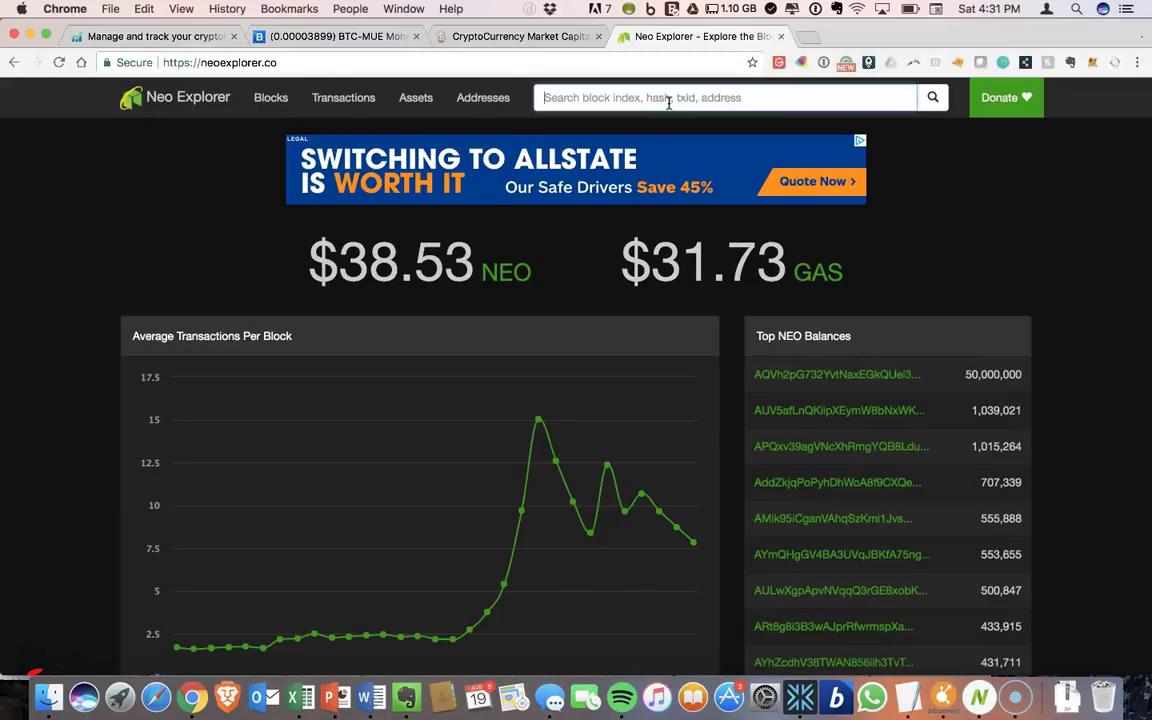
type("Af5XcZvWtLdKZsryPkHMYWsvVuv6bZSTpF")
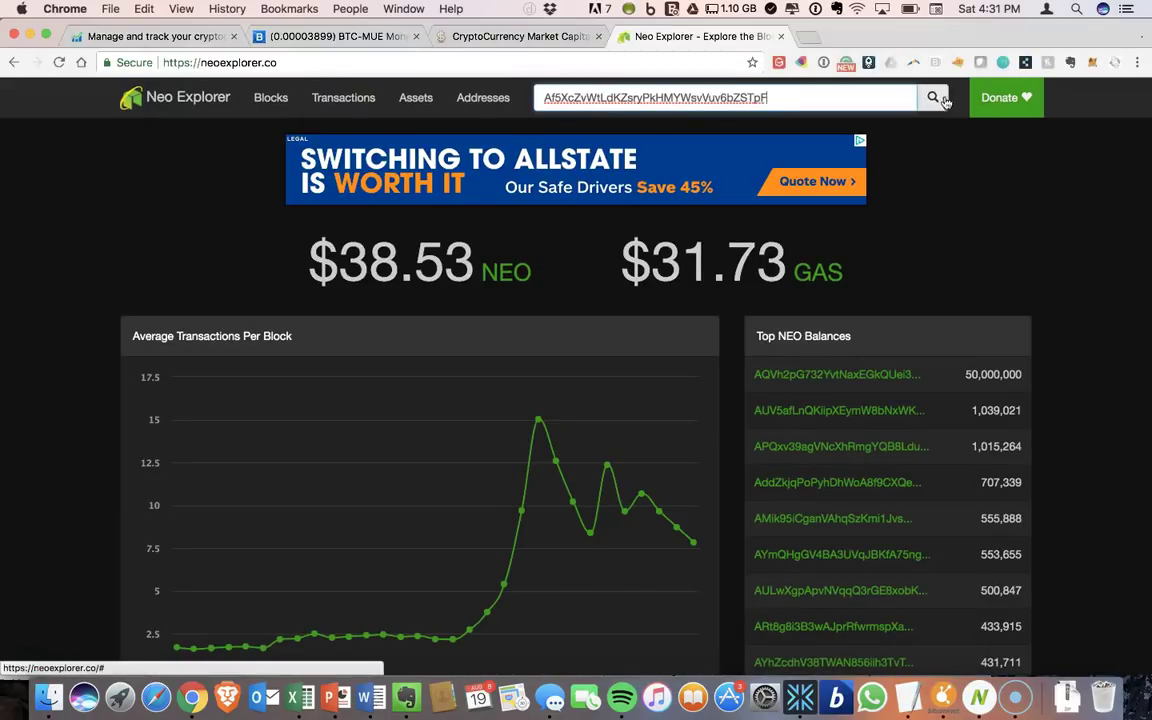
left_click(938, 99)
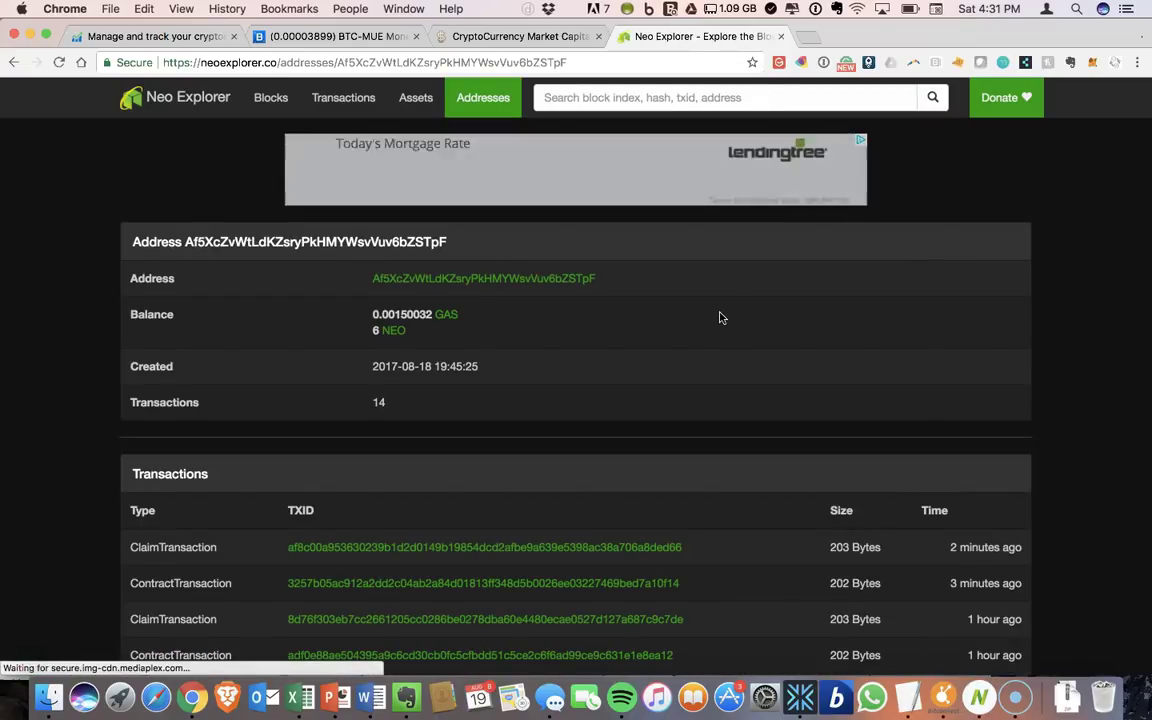
scroll(720, 318, "down", 5)
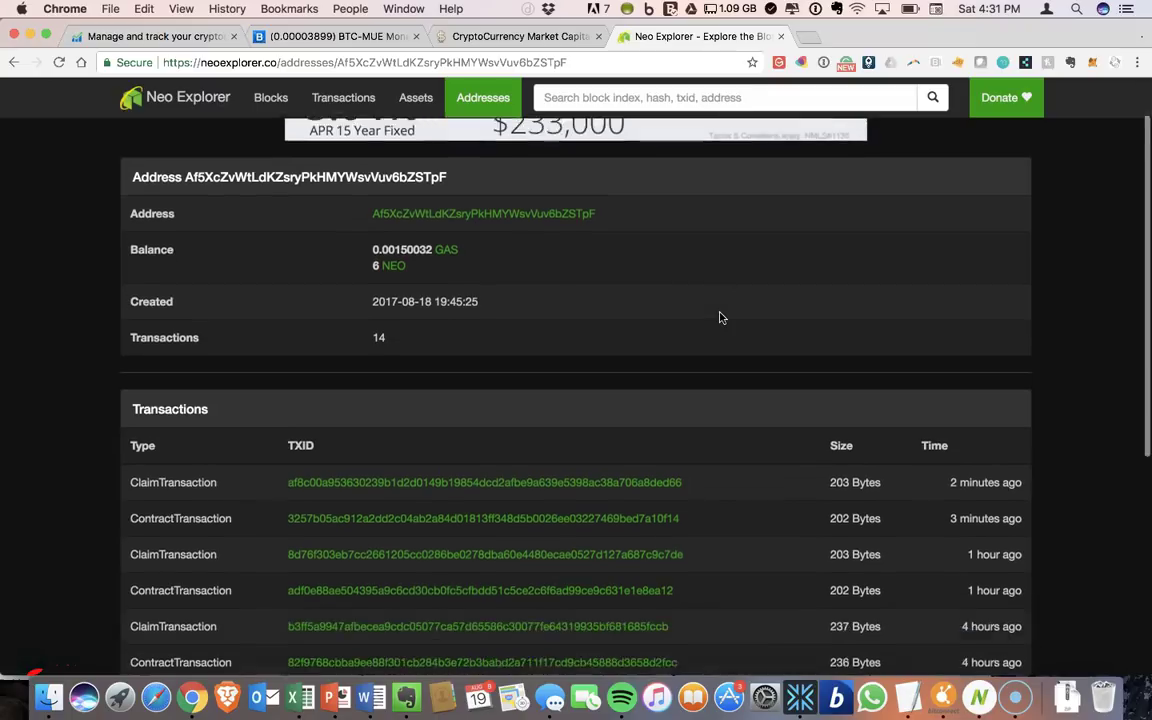
scroll(720, 318, "down", 3)
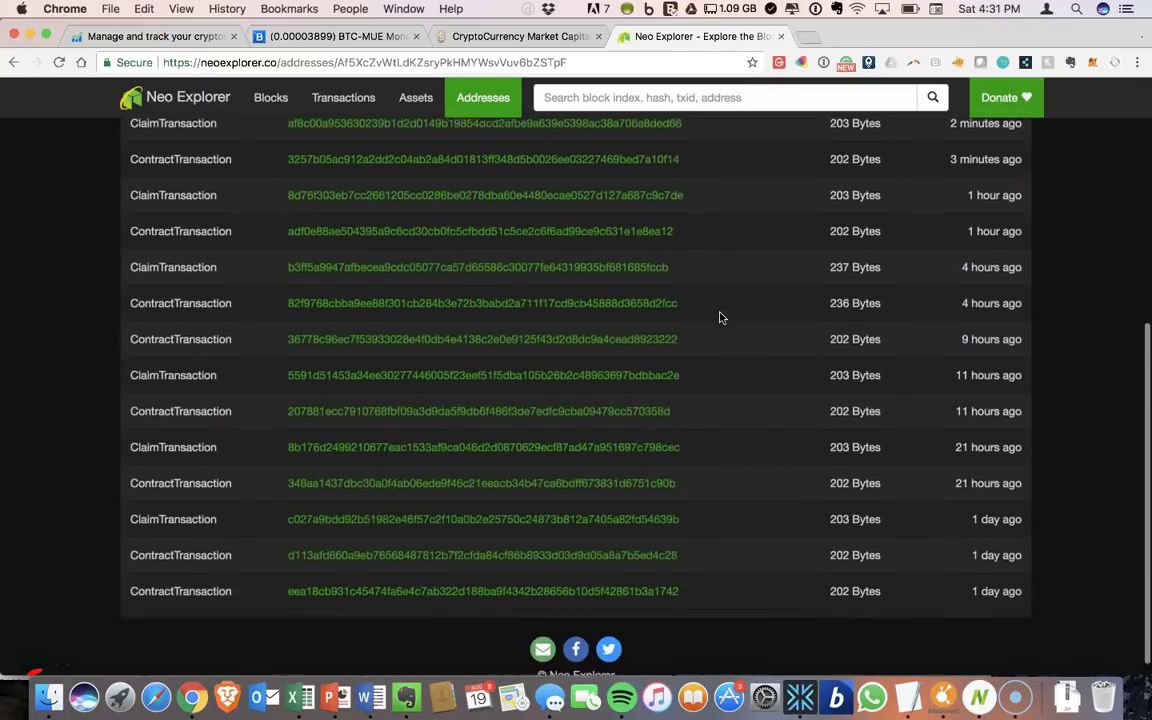
scroll(720, 318, "up", 2)
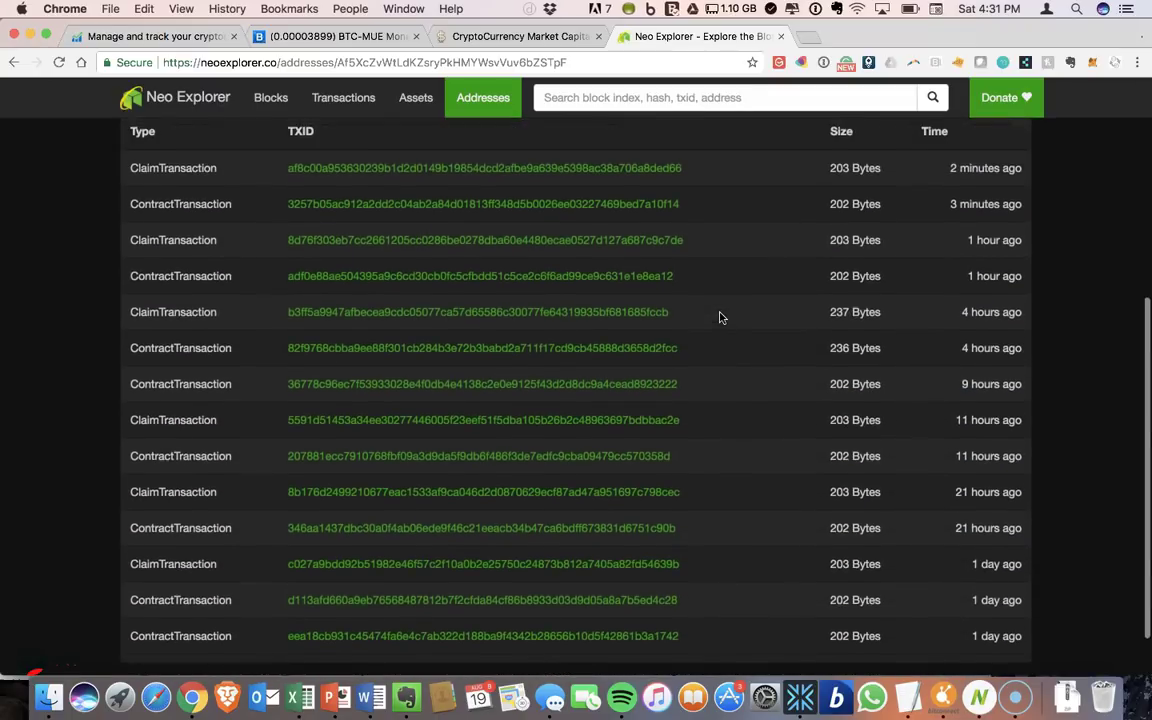
scroll(720, 318, "up", 2)
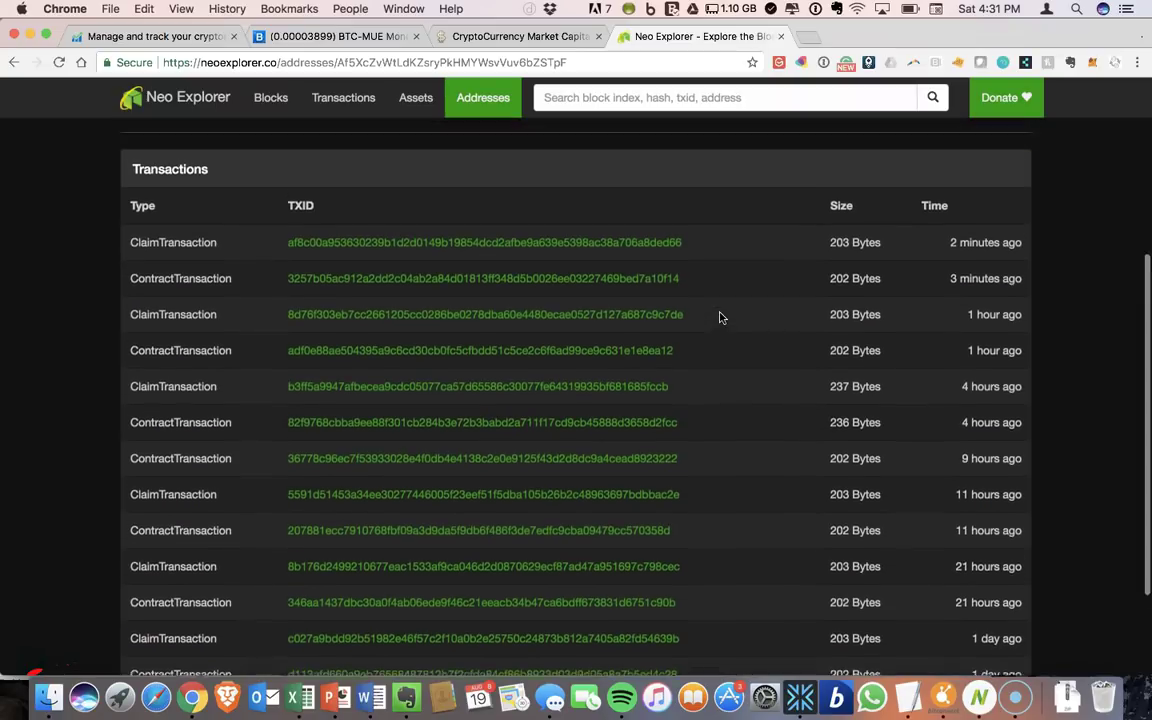
scroll(720, 318, "up", 3)
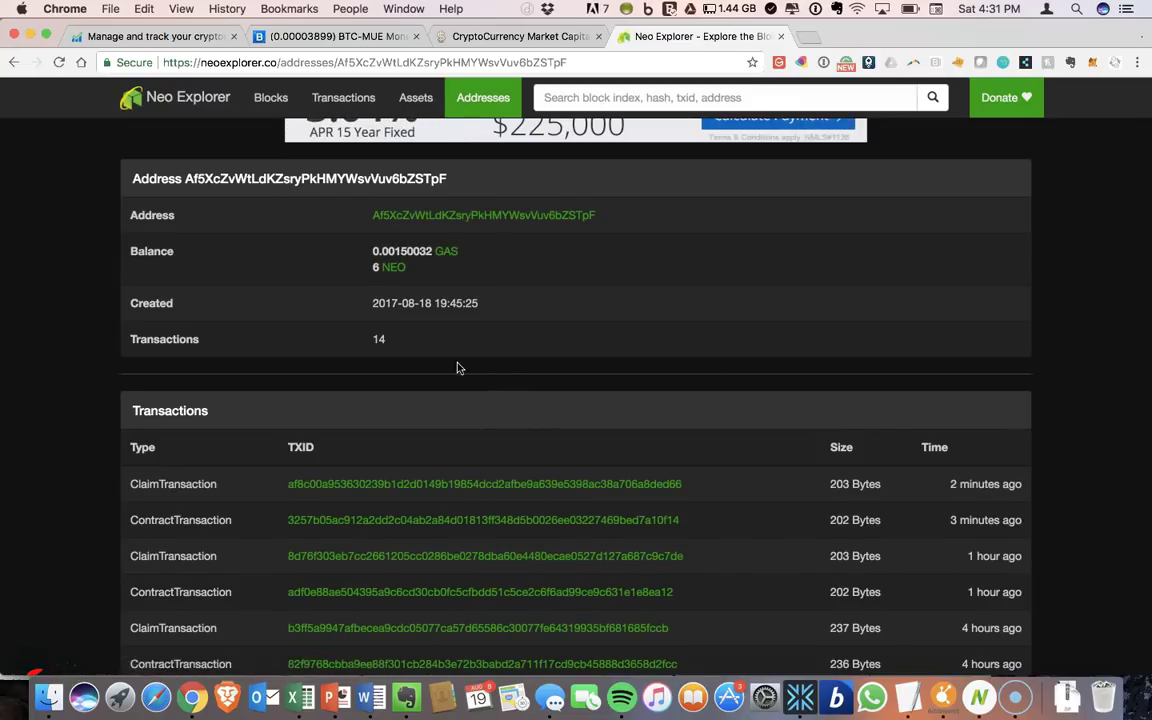
scroll(457, 368, "down", 2)
- Open the newest ClaimTransaction and review its 0.0000768 GAS payout
left_click(476, 406)
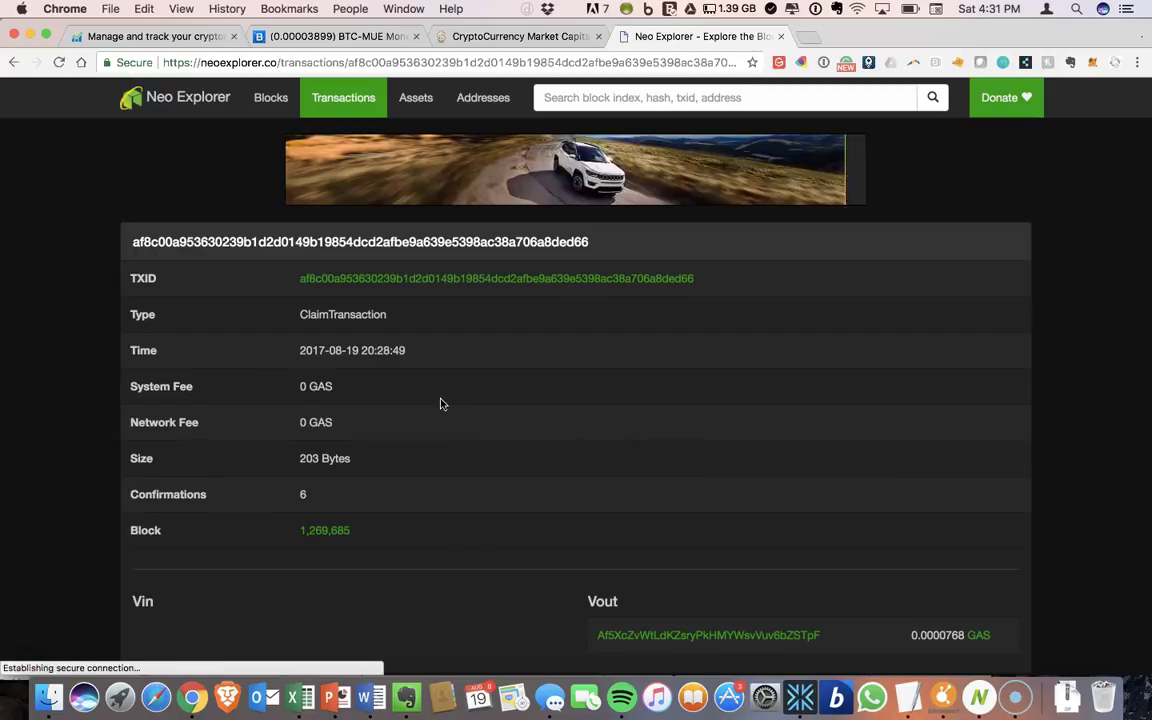
scroll(443, 403, "down", 2)
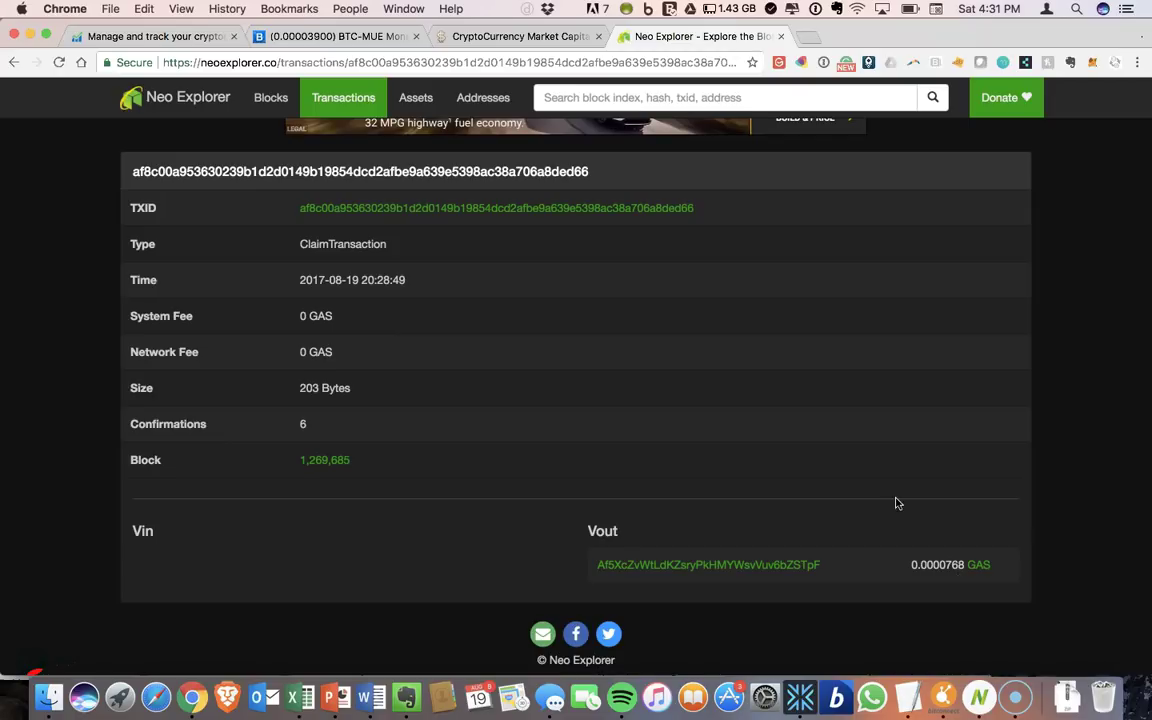
scroll(897, 503, "up", 2)
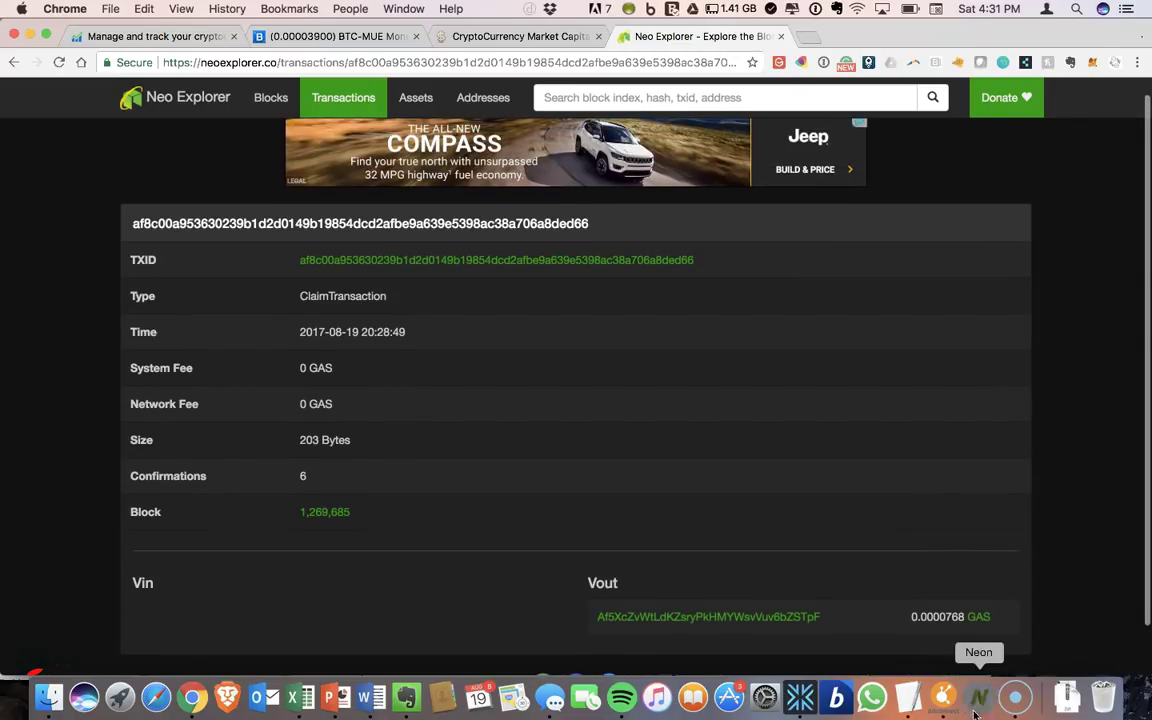
- Switch to Neon Wallet and expand the Send form
left_click(976, 710)
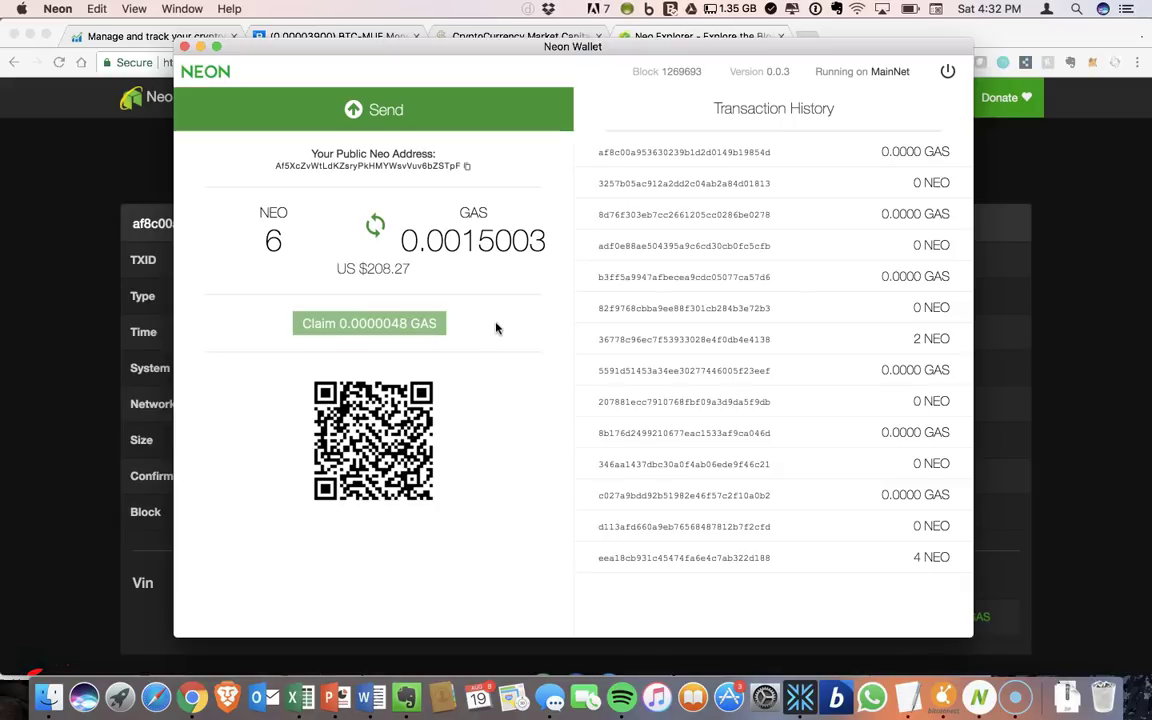
left_click(469, 121)
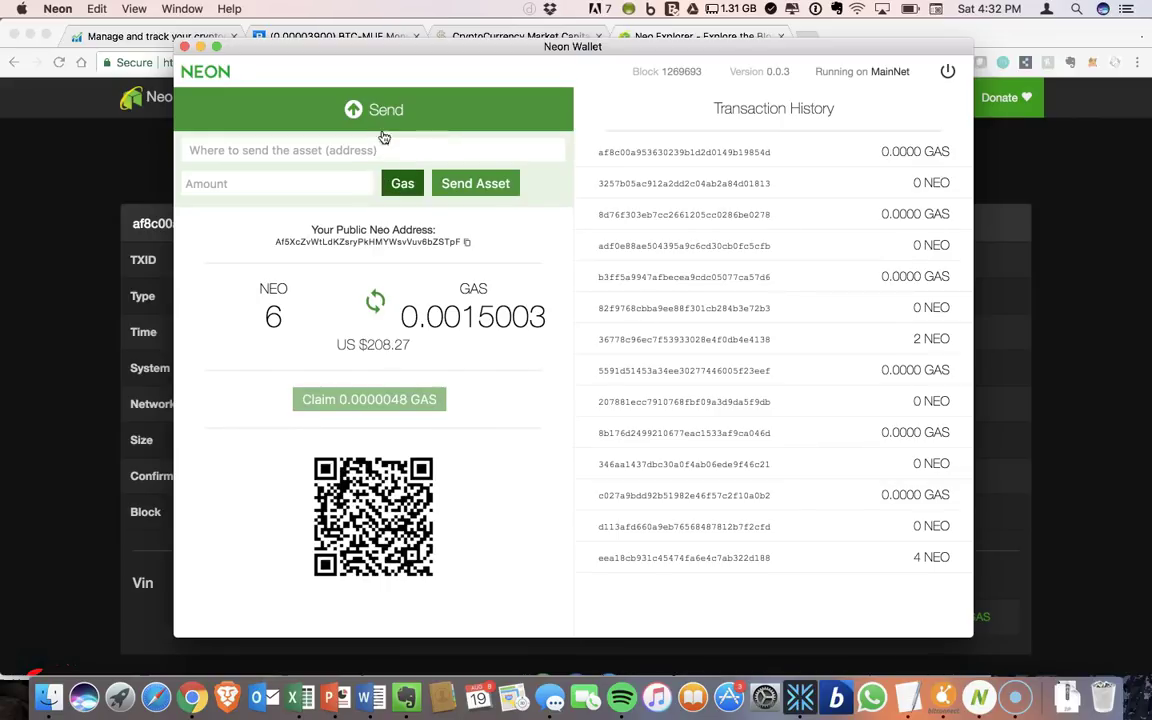
- Reopen the Send panel and toggle the asset to send from Gas to NEO
left_click(386, 121)
left_click(386, 121)
left_click(393, 181)
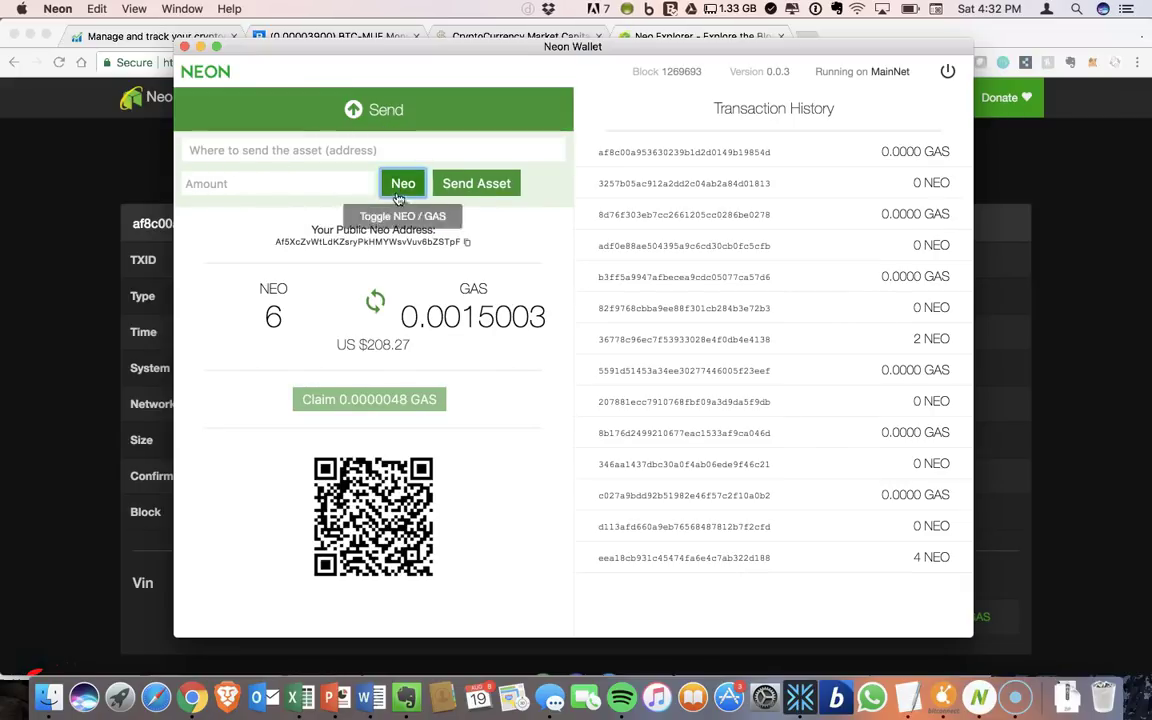
left_click(399, 199)
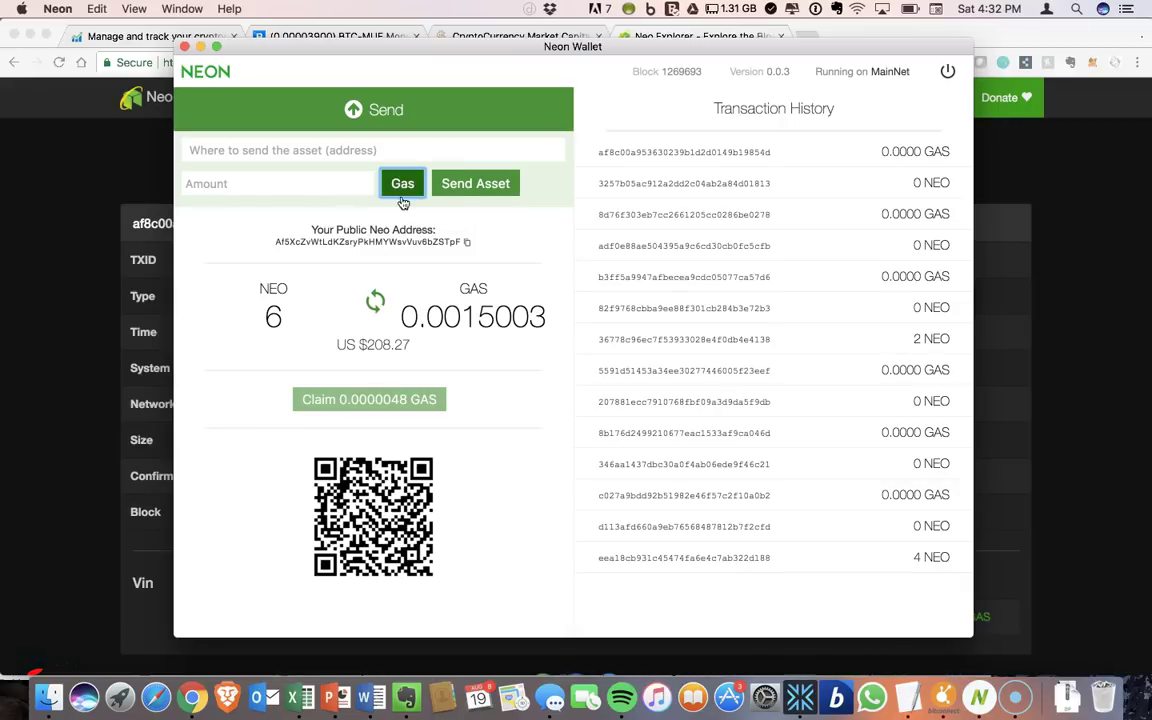
left_click(401, 199)
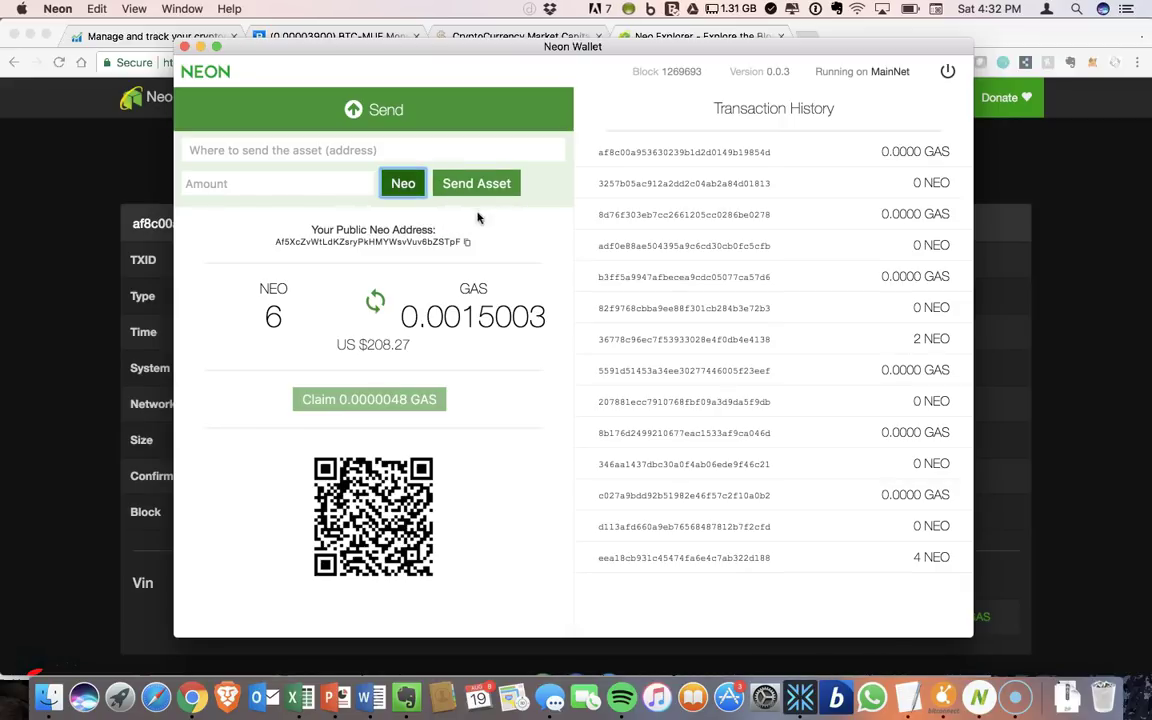